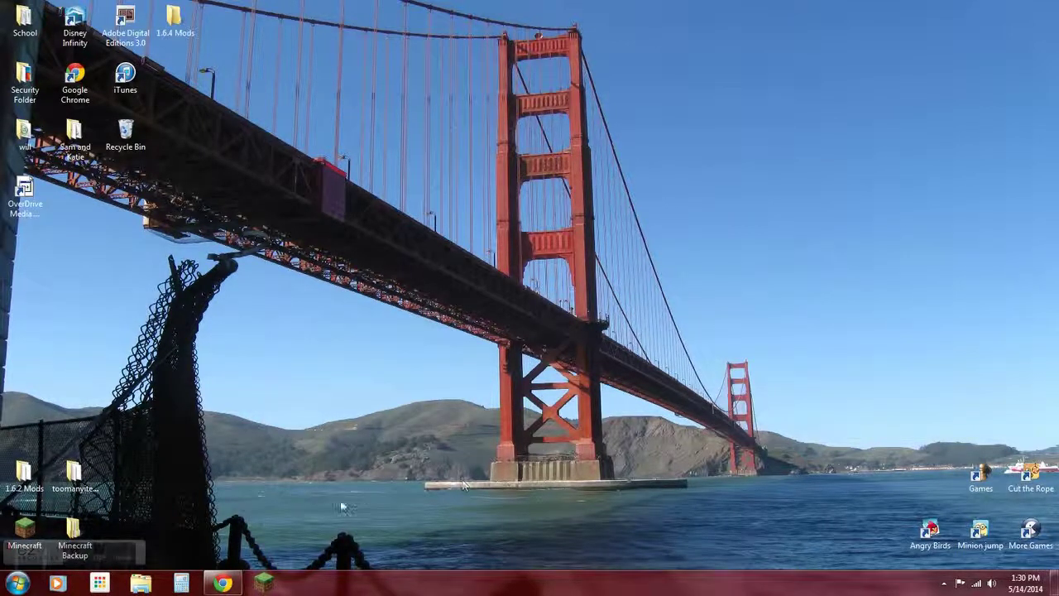
Step: Search the web for 'toomanyitems' and open the TooManyItems Minecraft Forum topic
left_click(222, 584)
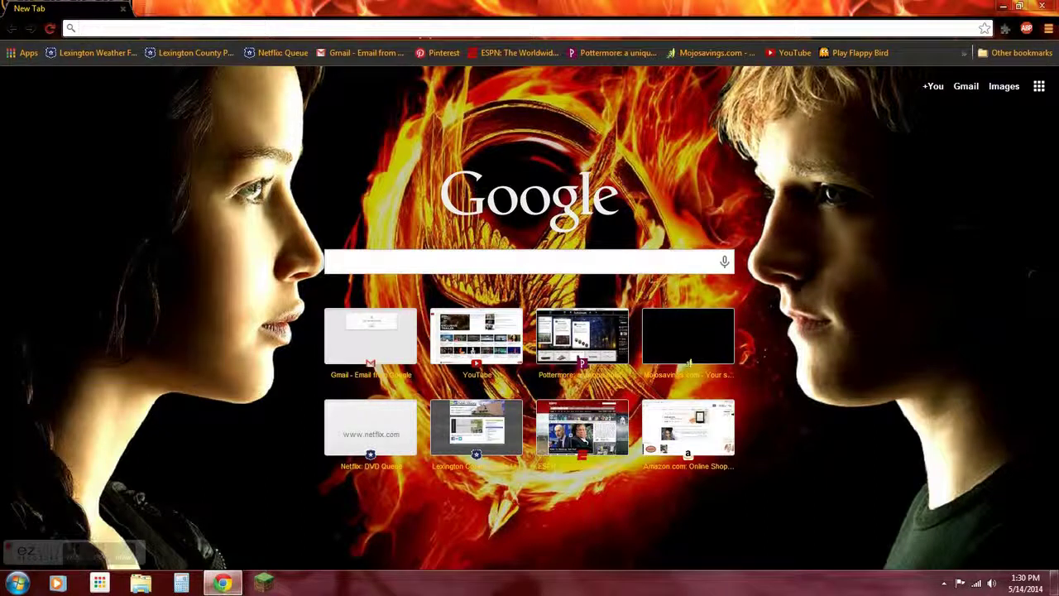
type("toom")
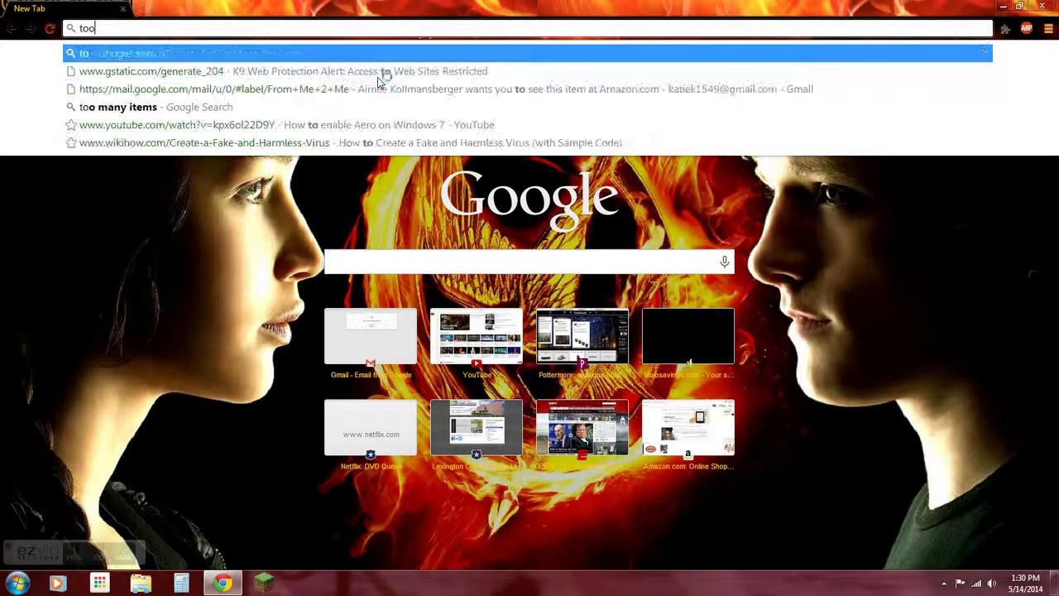
left_click(319, 76)
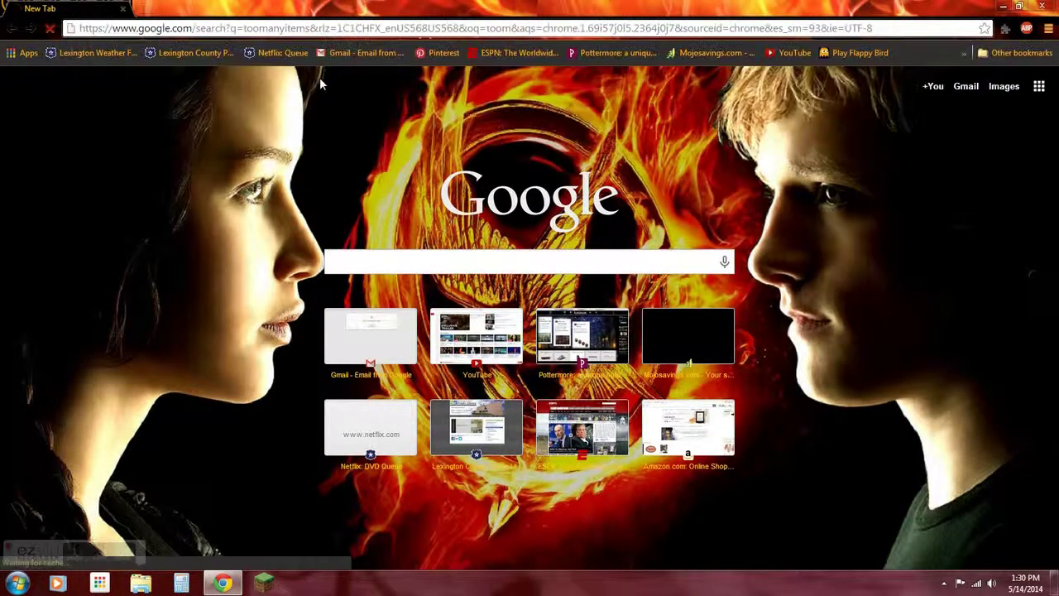
left_click(231, 172)
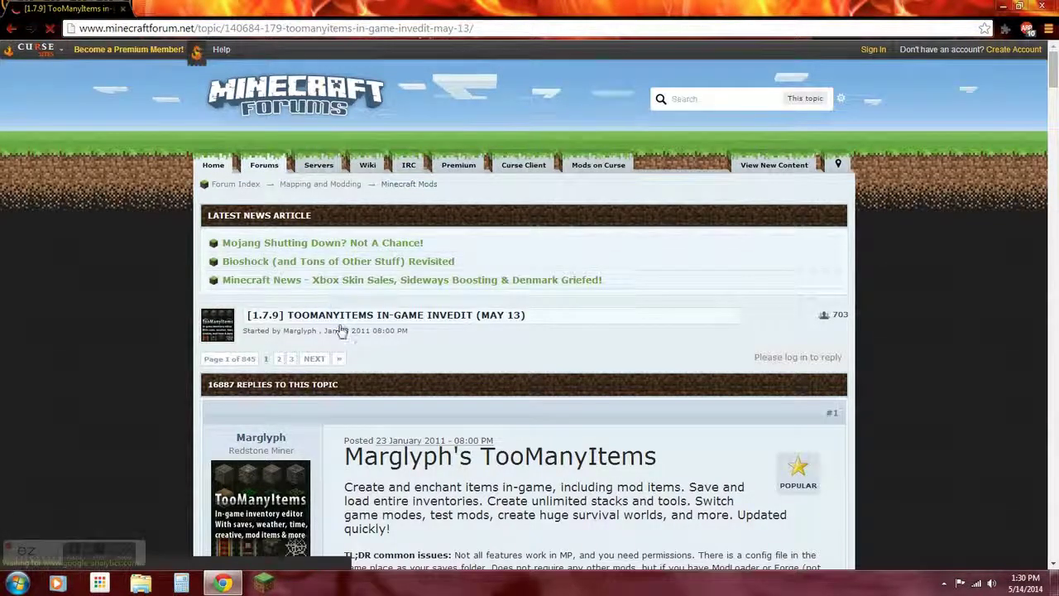
Step: Follow the topic's 'For 1.7.2 non-Forge version' download link
scroll(407, 335, "down", 4)
scroll(407, 335, "down", 2)
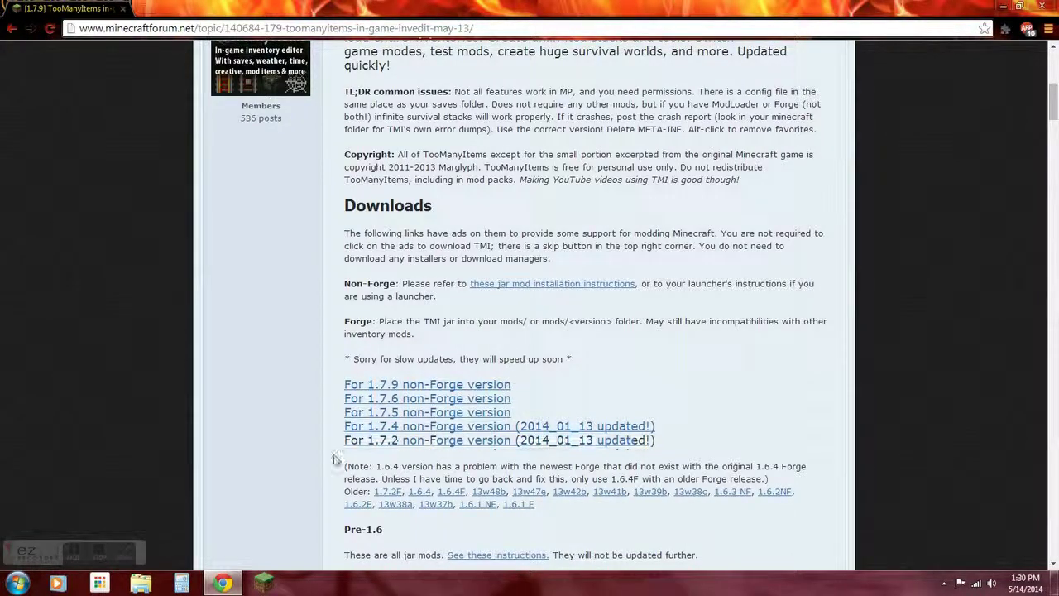
scroll(310, 461, "down", 3)
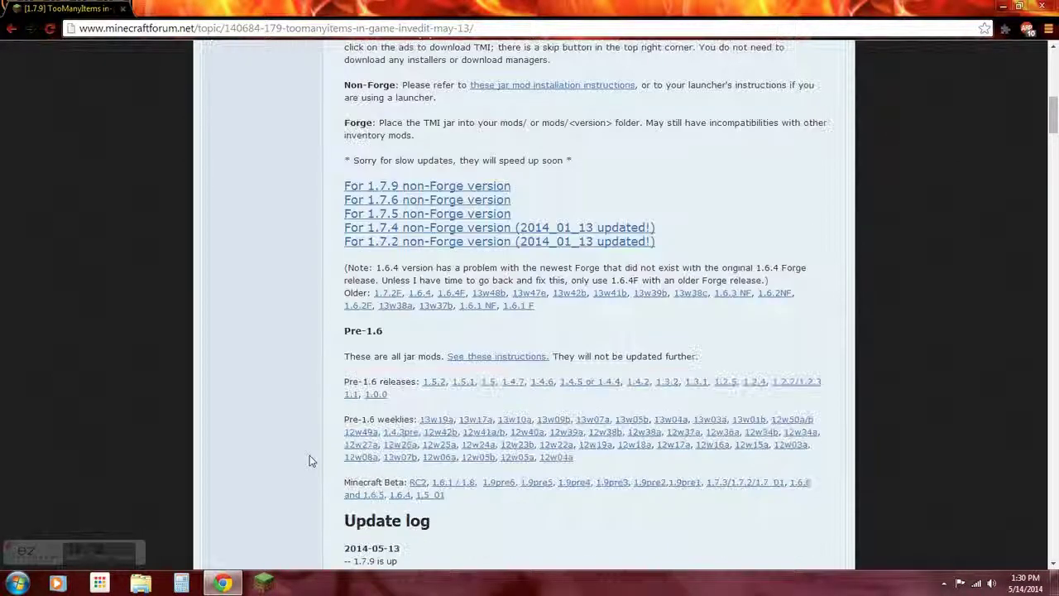
left_click(403, 247)
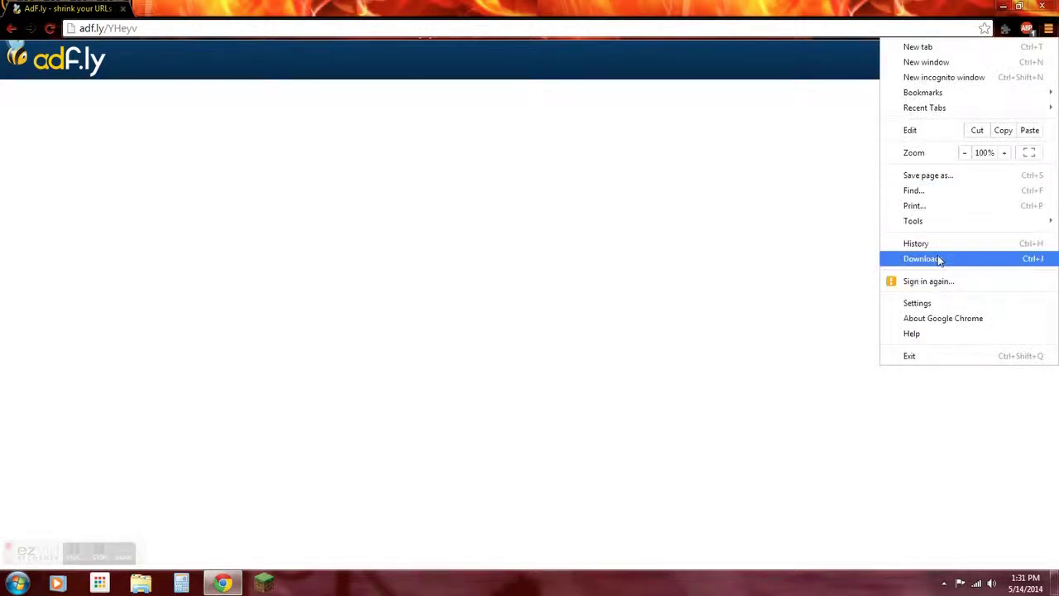
Step: Drag the downloaded TooManyItems2014_01_13_1.7.2 (1) zip from Downloads onto the desktop
left_click(939, 260)
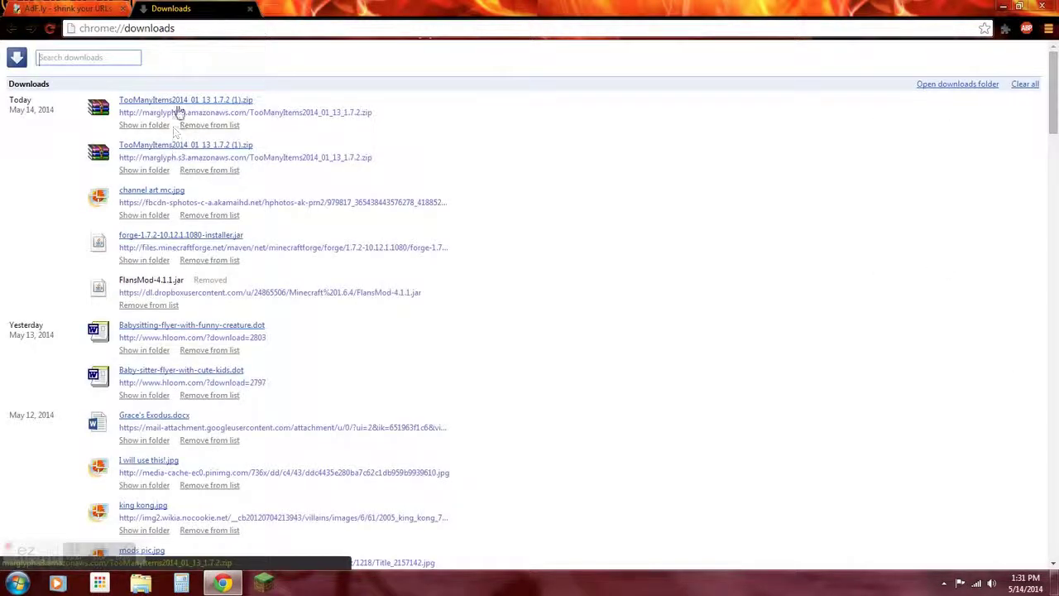
left_click(157, 127)
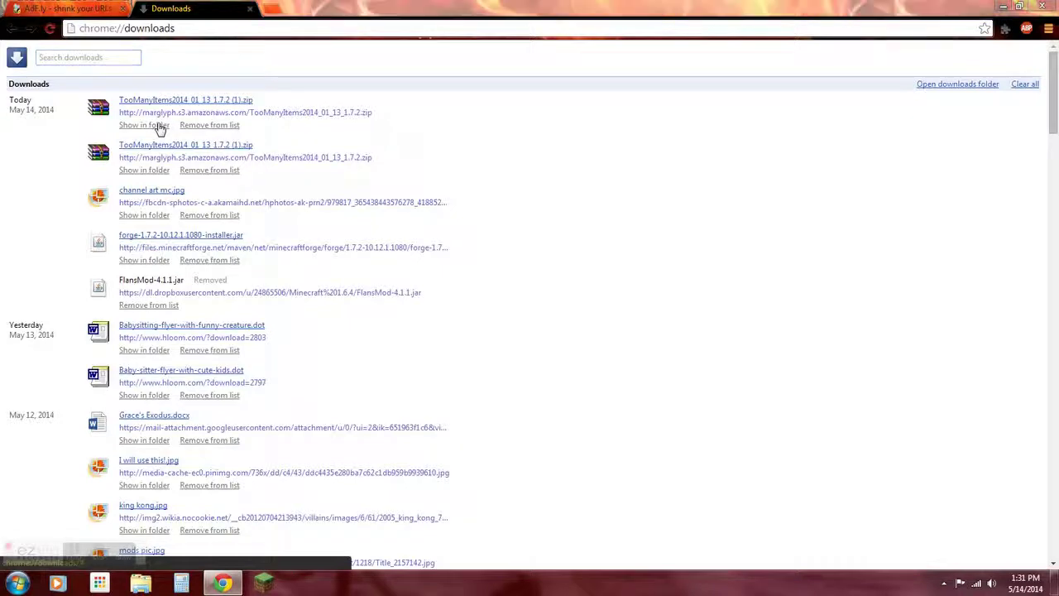
left_click(1002, 7)
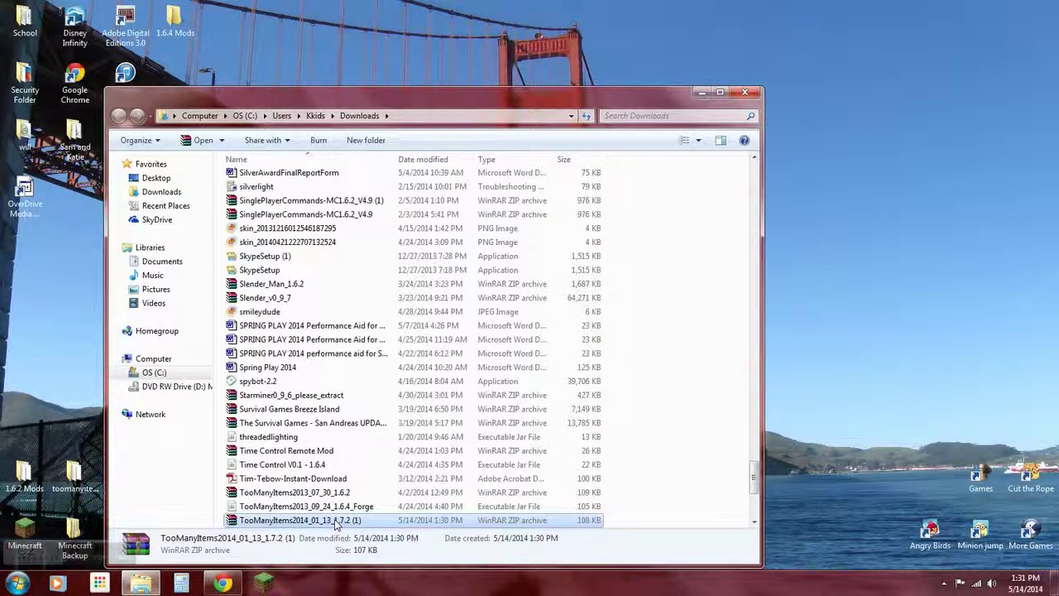
left_click_drag(335, 524, 933, 474)
left_click(744, 92)
Step: Browse via %appdata% to Roaming\.minecraft\versions
left_click(523, 469)
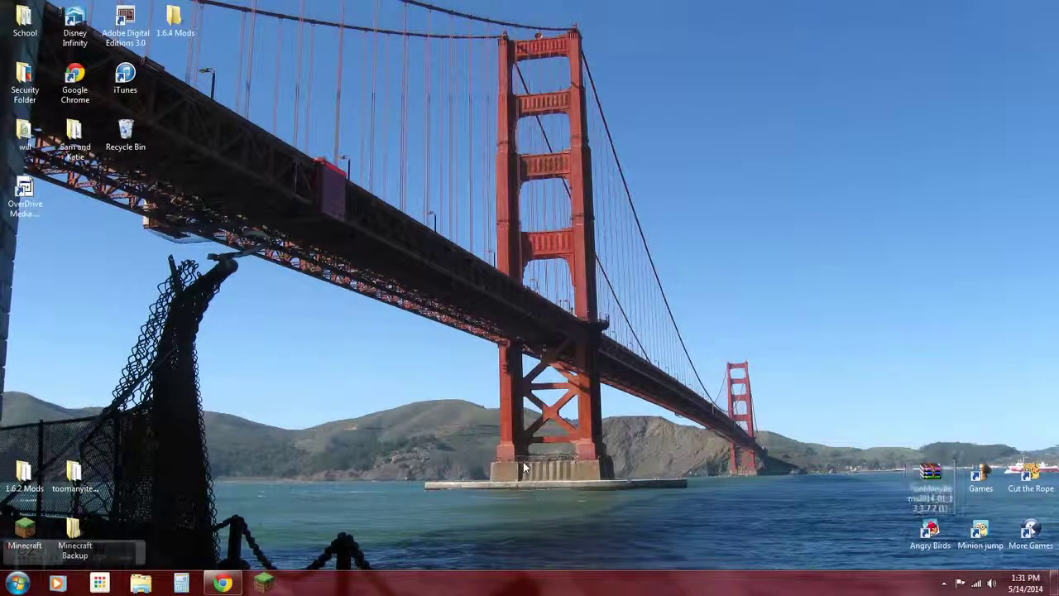
left_click(17, 583)
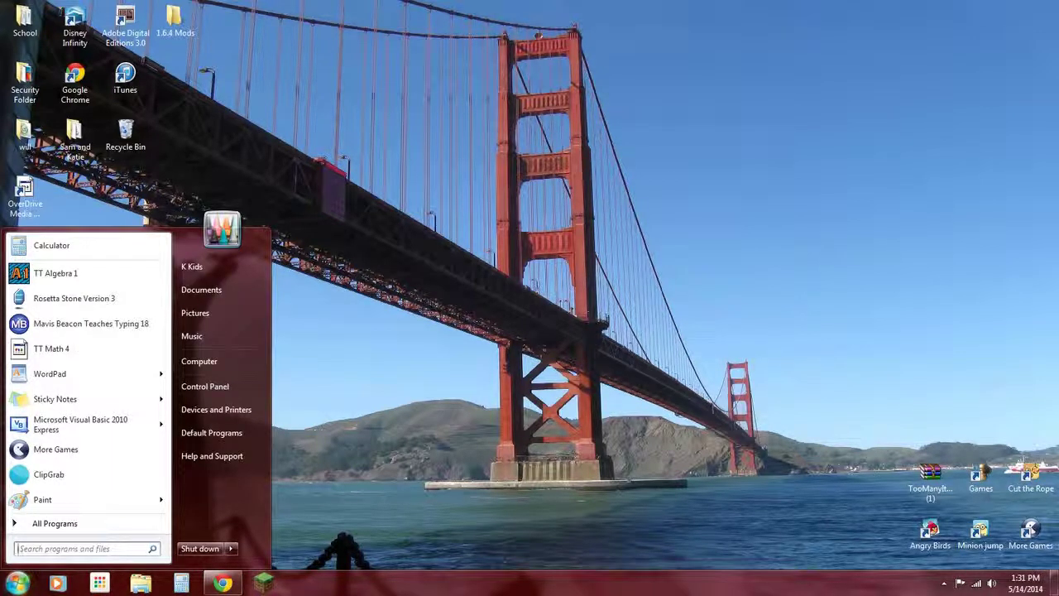
type("%appda")
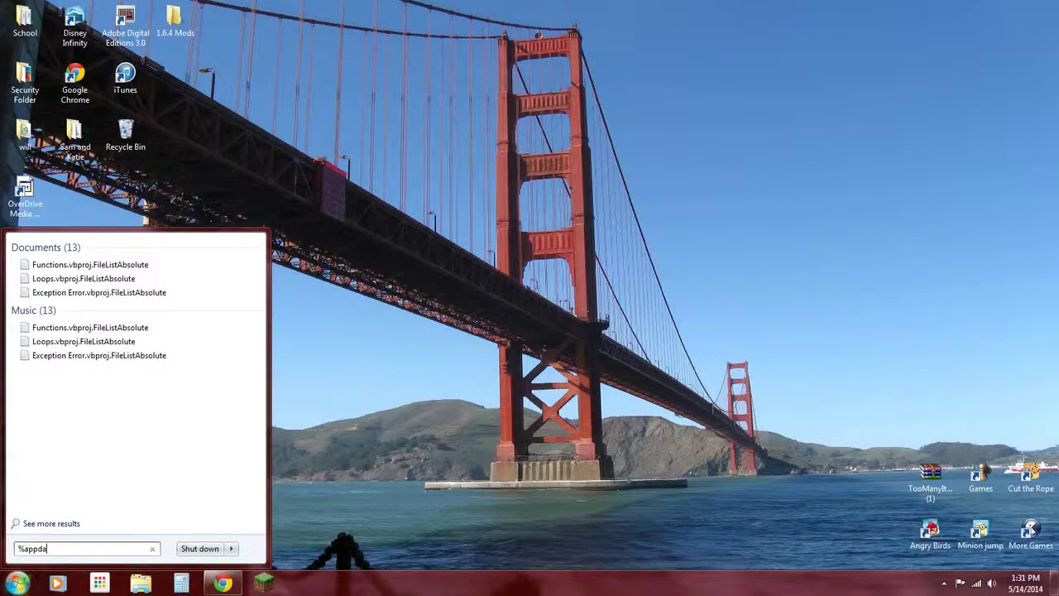
type("ta%")
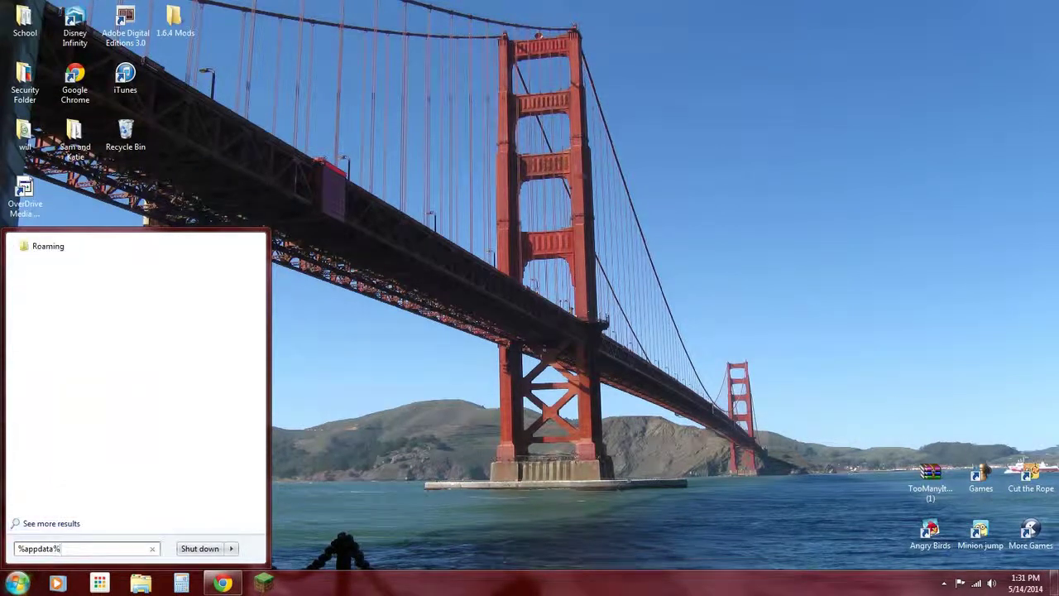
left_click(72, 248)
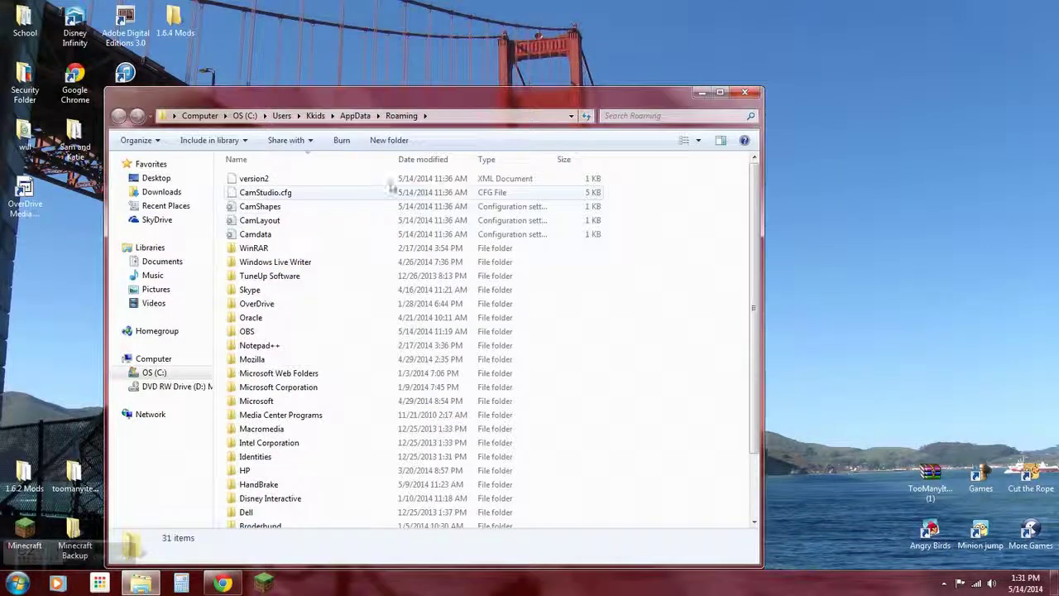
scroll(302, 372, "down", 2)
double_click(302, 519)
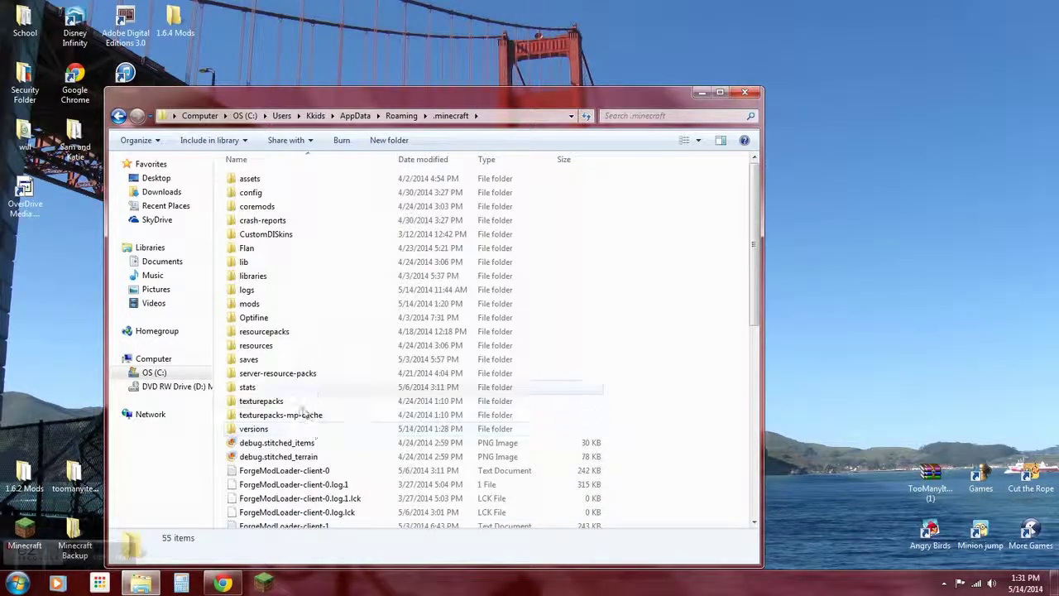
double_click(290, 430)
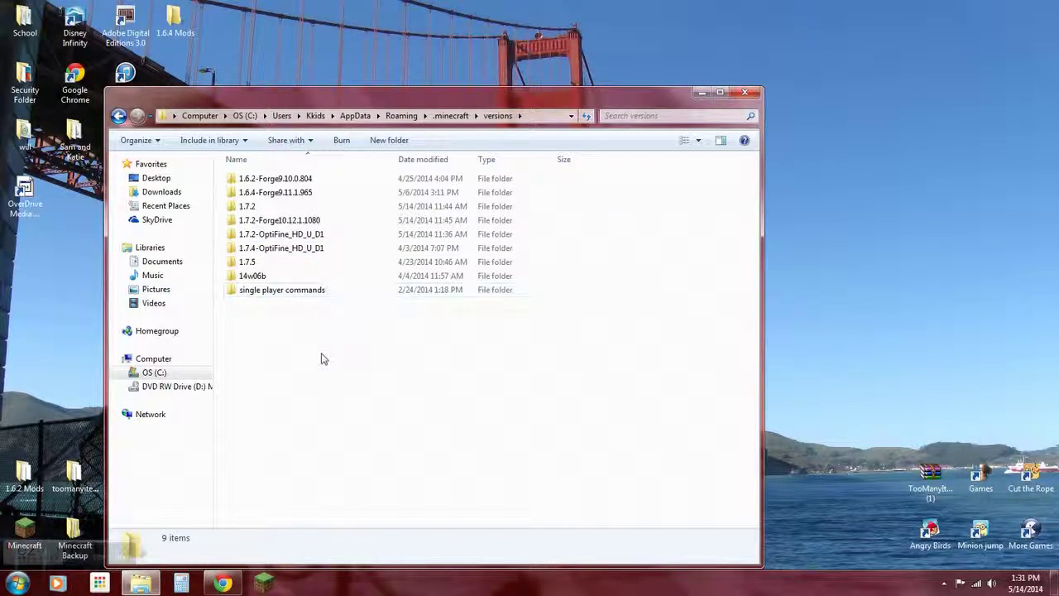
Step: Create a new folder named TooManyItems in the versions folder
left_click(389, 140)
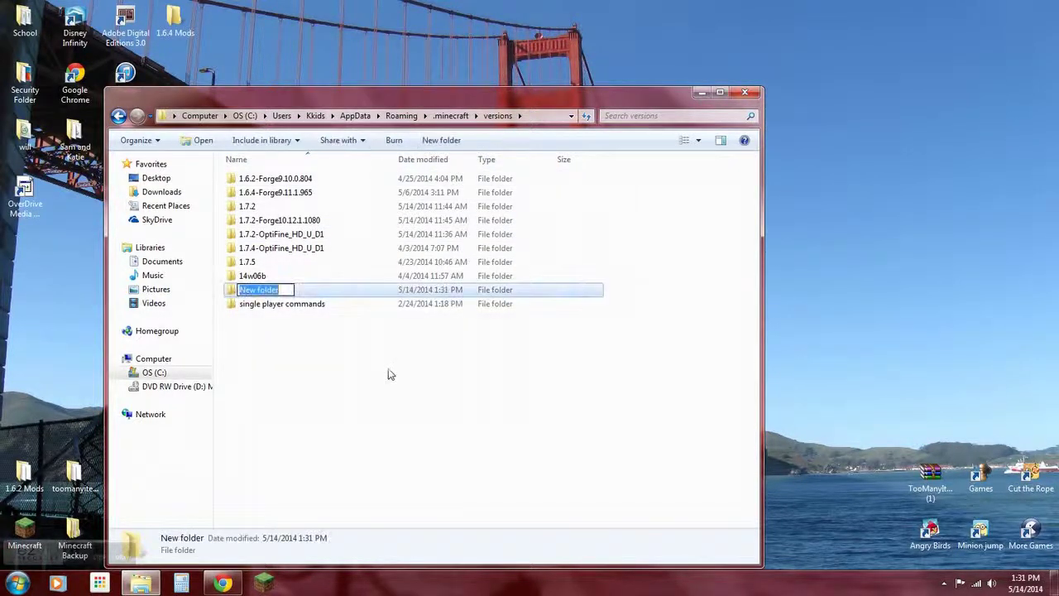
key("BackSpace")
type("Too")
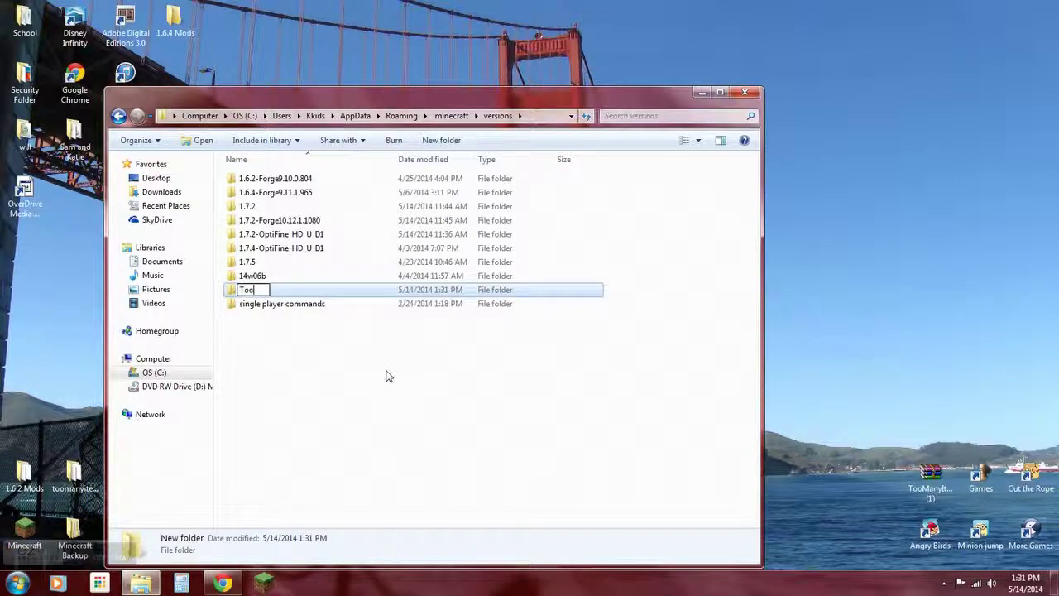
type("ManyItem")
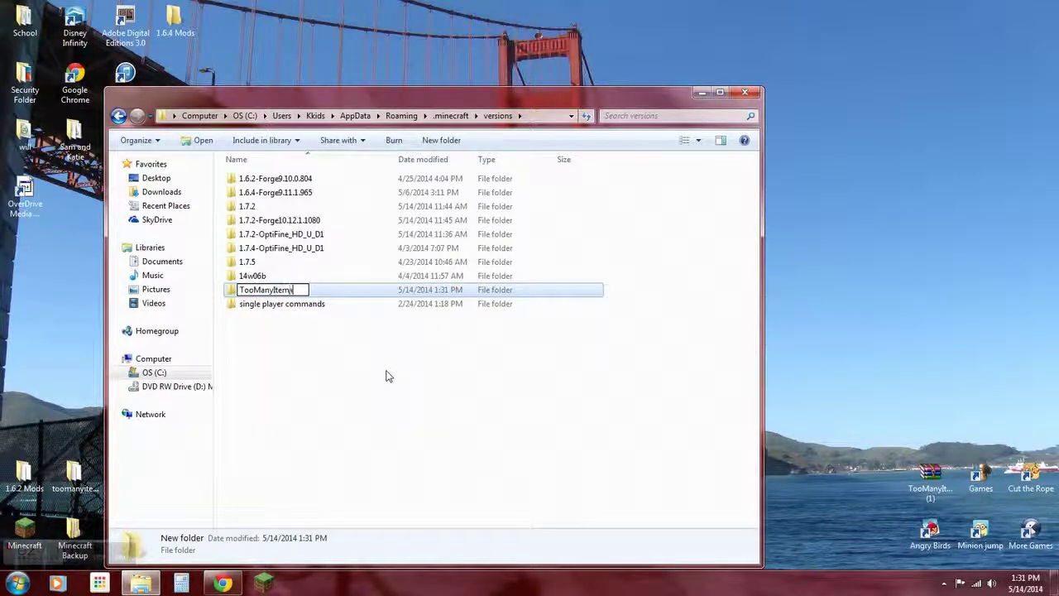
type("s")
left_click(367, 419)
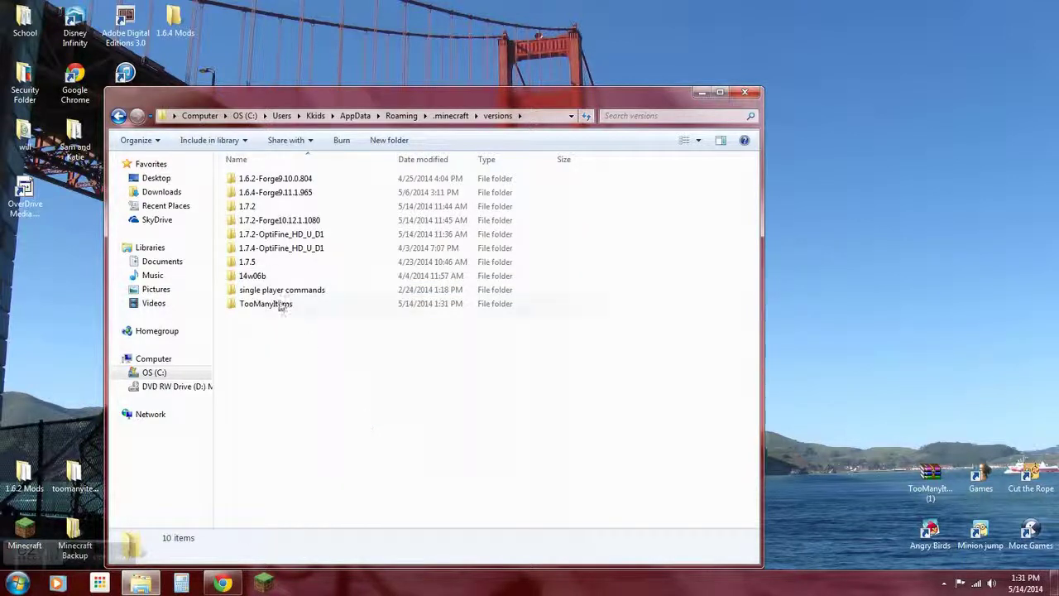
Step: Copy the 1.7.2 jar and 1.7.2.json from versions\1.7.2 into the TooManyItems folder
double_click(279, 206)
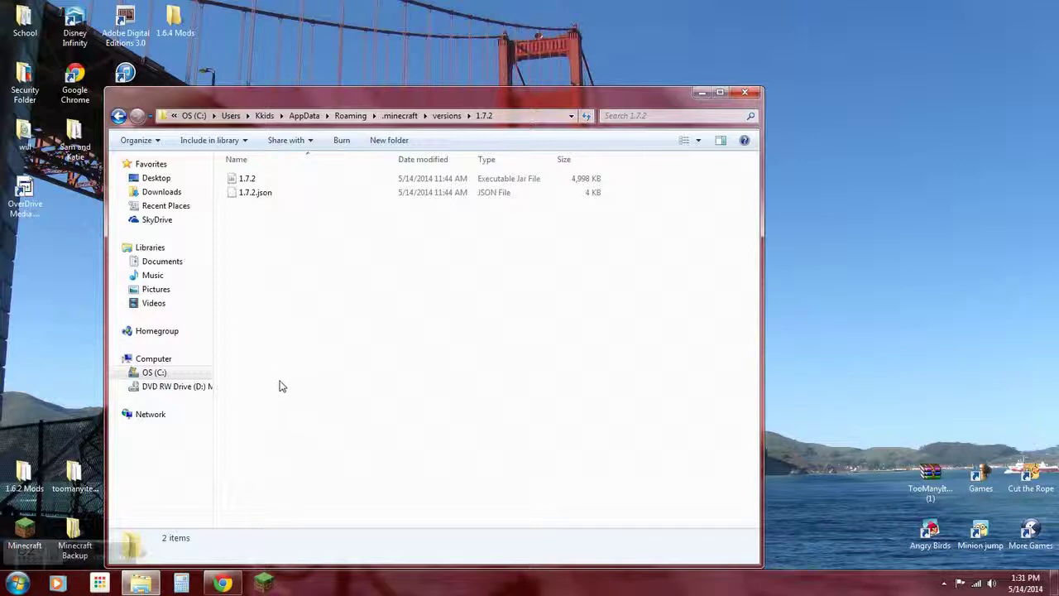
left_click_drag(279, 386, 290, 193)
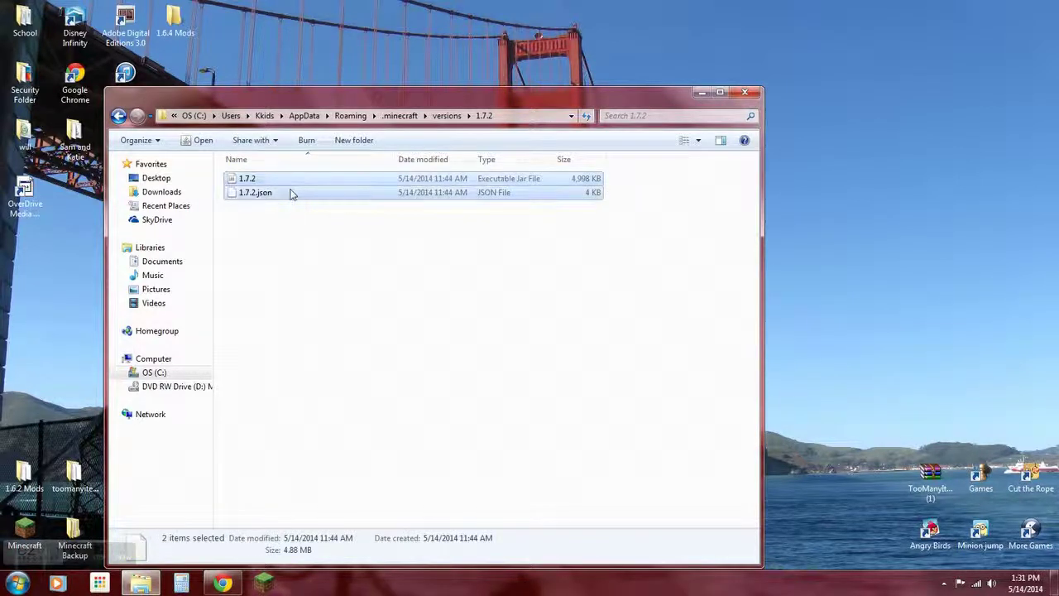
right_click(290, 192)
left_click(333, 374)
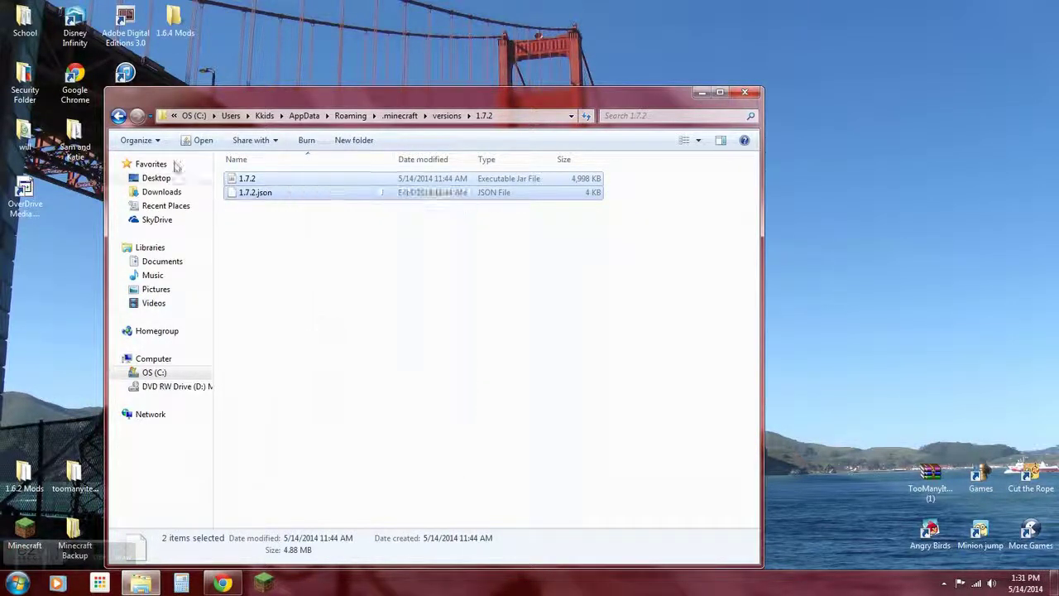
left_click(119, 116)
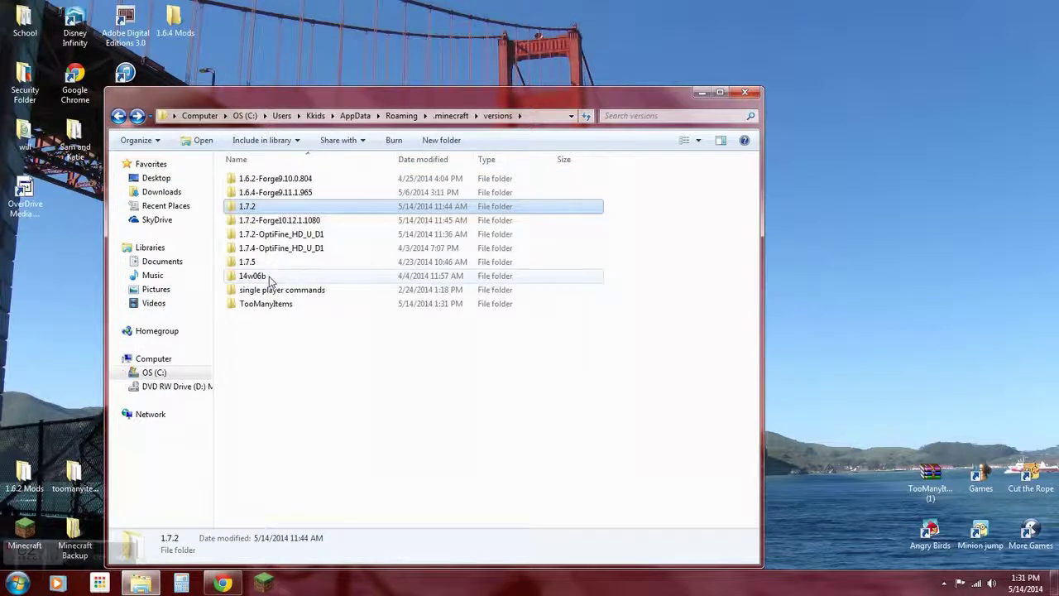
double_click(269, 304)
right_click(284, 237)
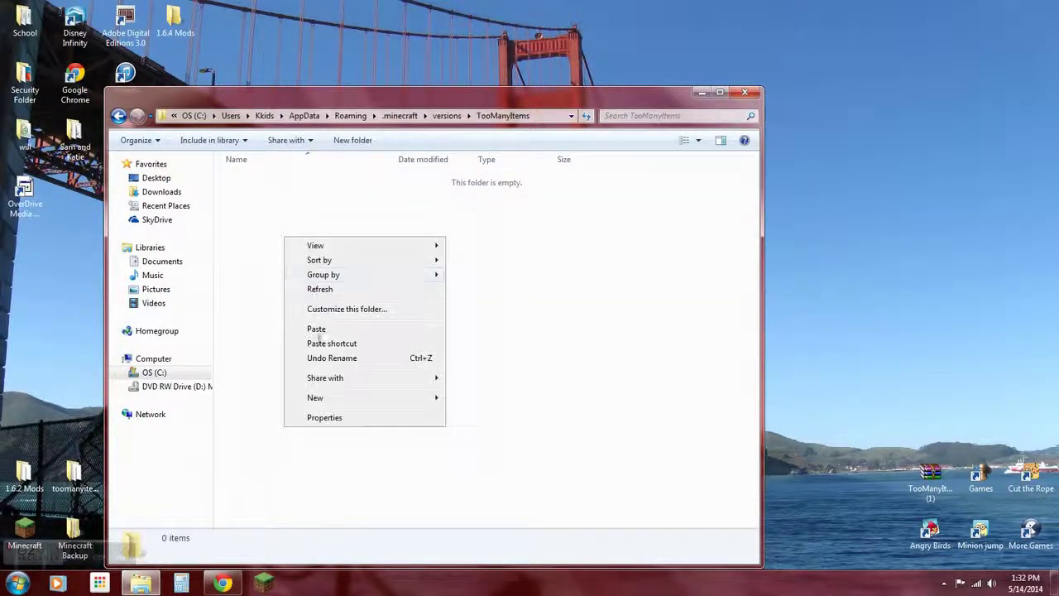
left_click(323, 329)
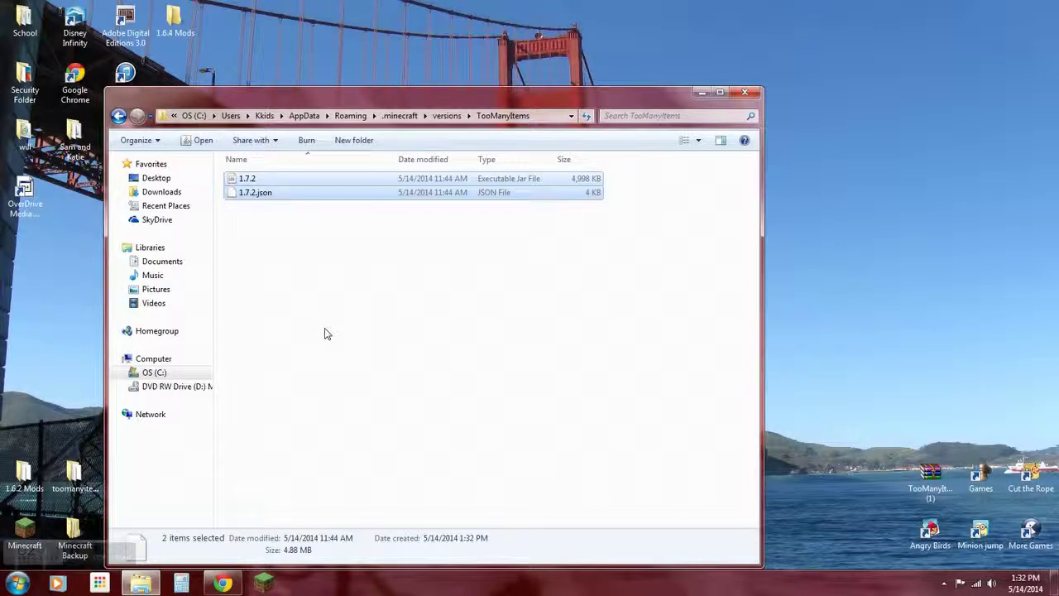
left_click_drag(298, 293, 308, 180)
Step: Rename both copied 1.7.2 files to TooManyItems
right_click(307, 180)
left_click(370, 409)
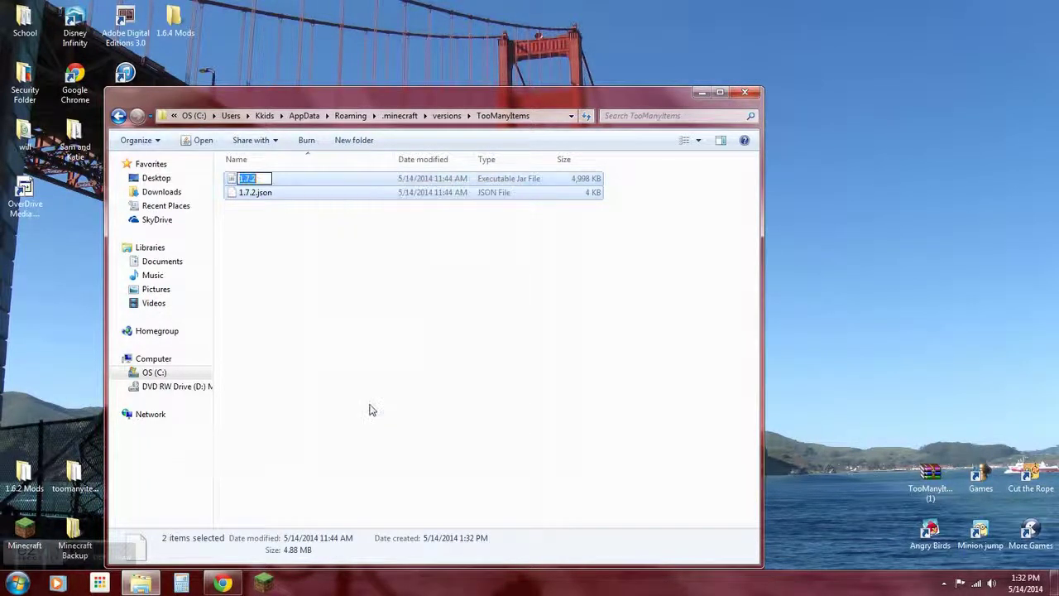
key("BackSpace")
type("TooManyIt")
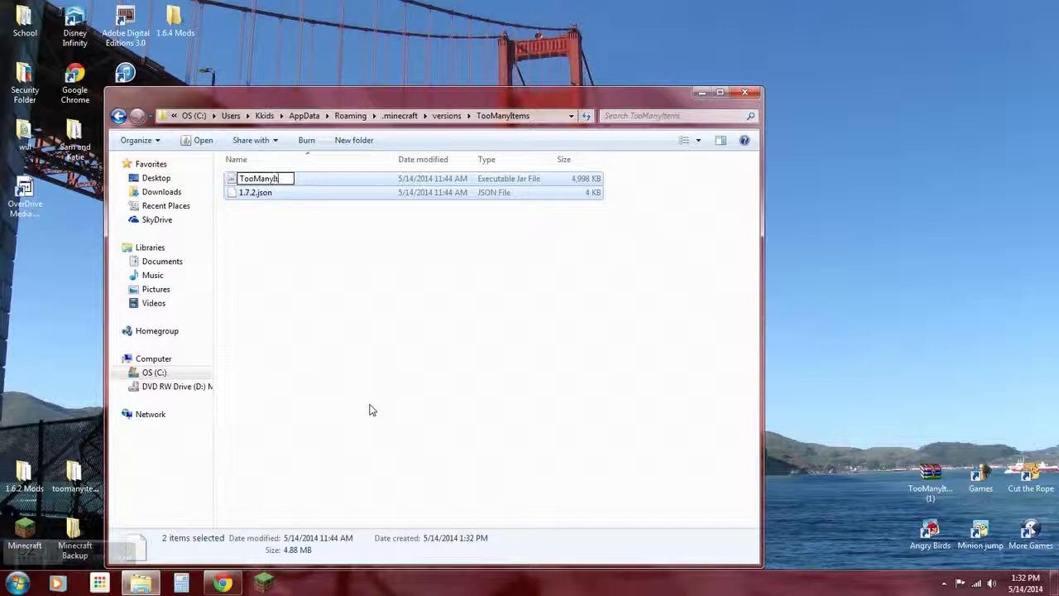
type("ems")
key("Return")
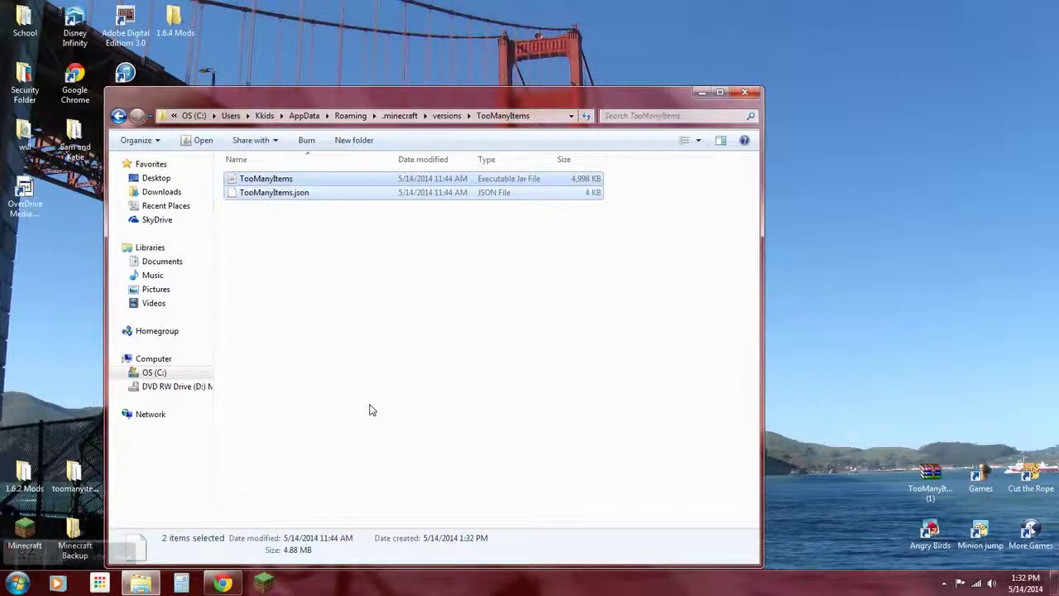
Step: Open TooManyItems.json for editing in Notepad++
left_click(341, 244)
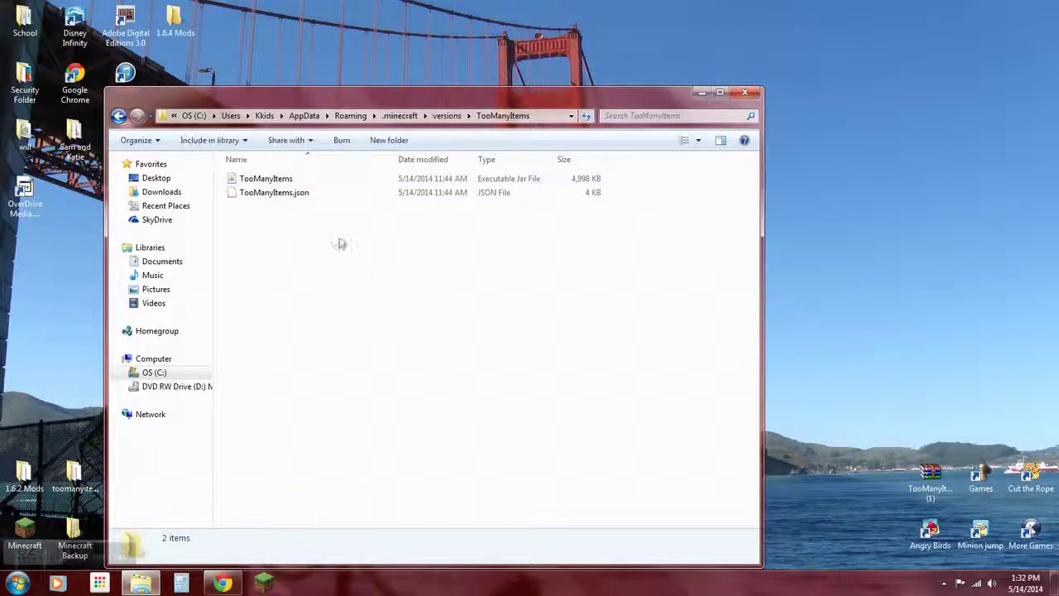
right_click(329, 197)
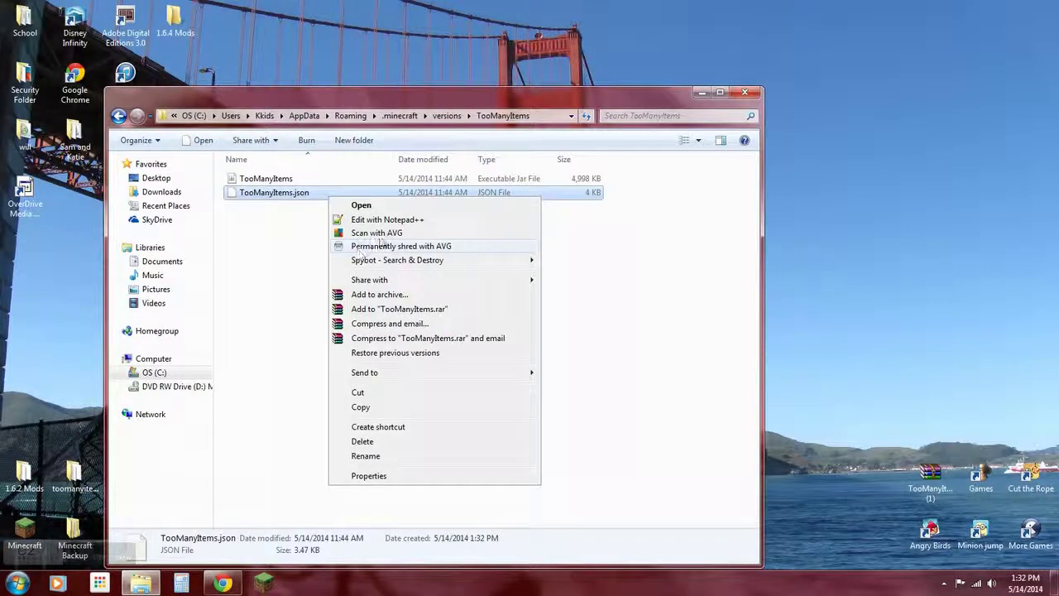
left_click(381, 222)
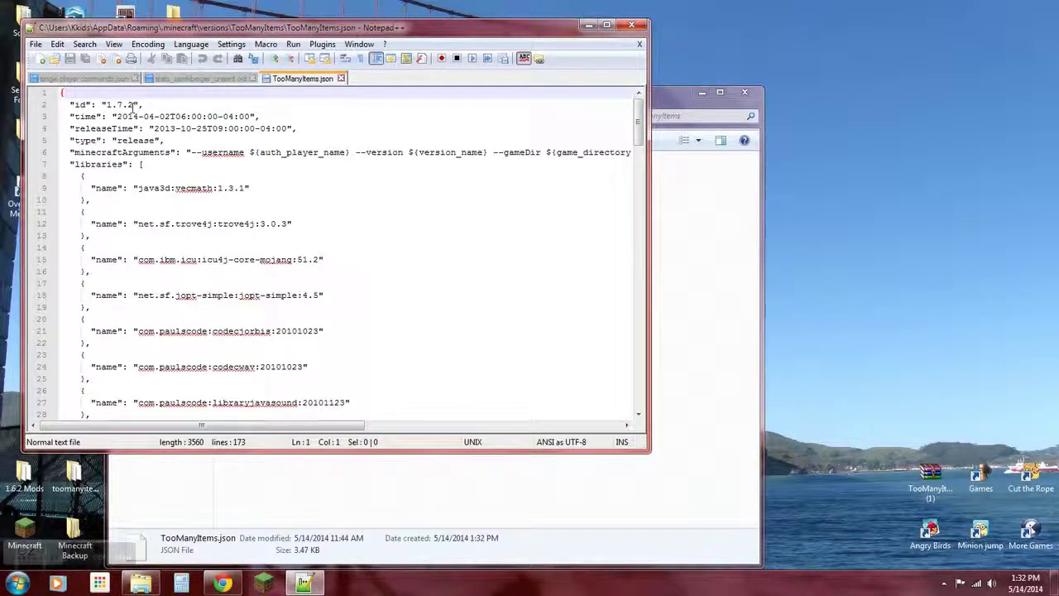
Step: Change the line-2 id from "1.7.2" to "TooManyItems", save the file and close Notepad++
left_click(132, 104)
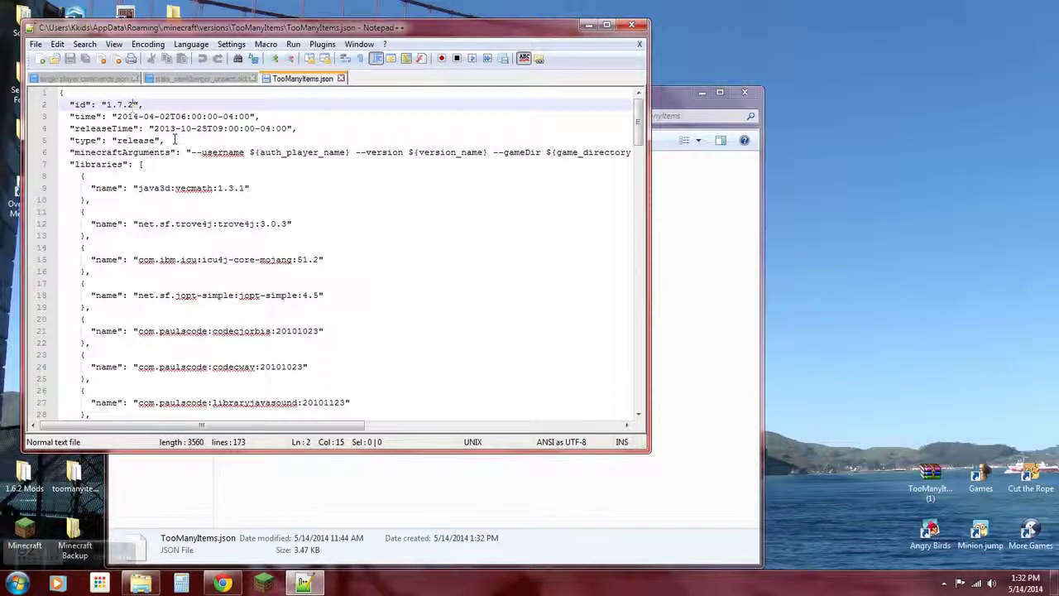
key("BackSpace")
key("BackSpace")
key("BackSpace")
key("BackSpace")
key("BackSpace")
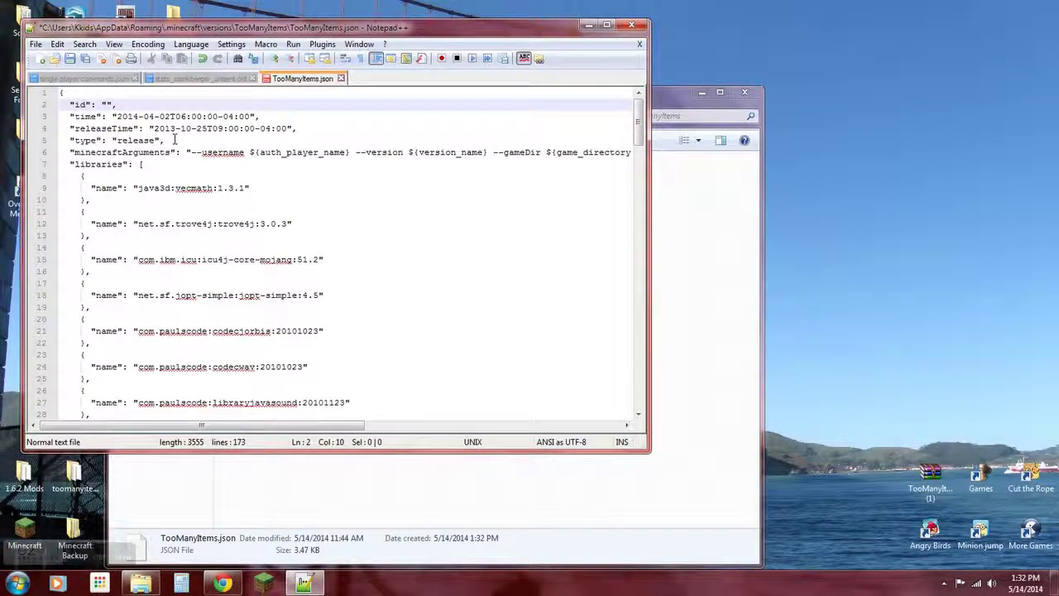
type("Too")
type("Many")
type("y")
type("yItems")
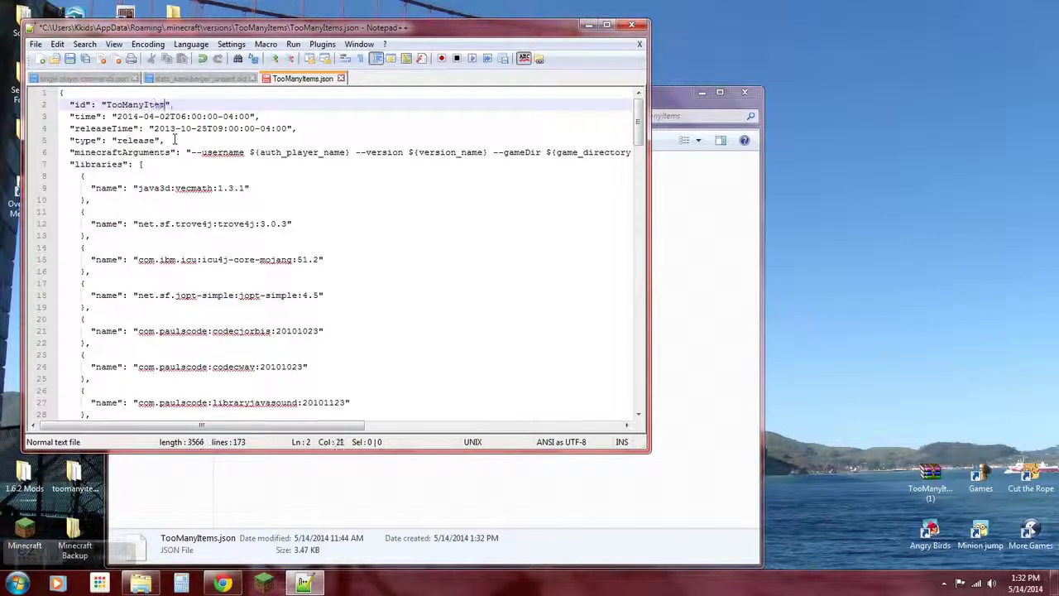
left_click(36, 44)
left_click(83, 104)
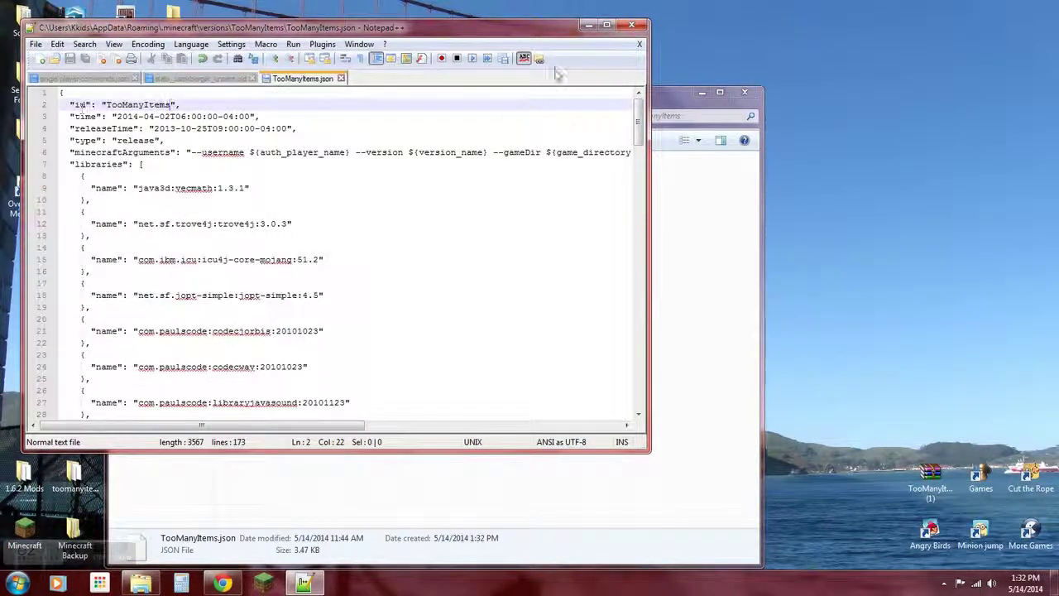
left_click(630, 26)
Step: Open the TooManyItems jar with WinRAR archiver
left_click(371, 291)
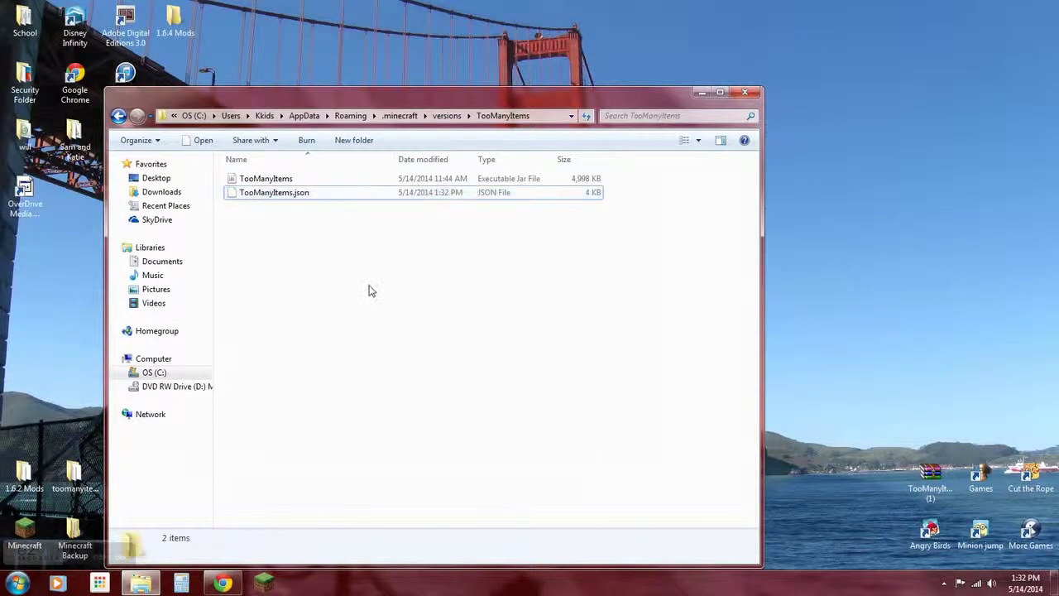
left_click(303, 183)
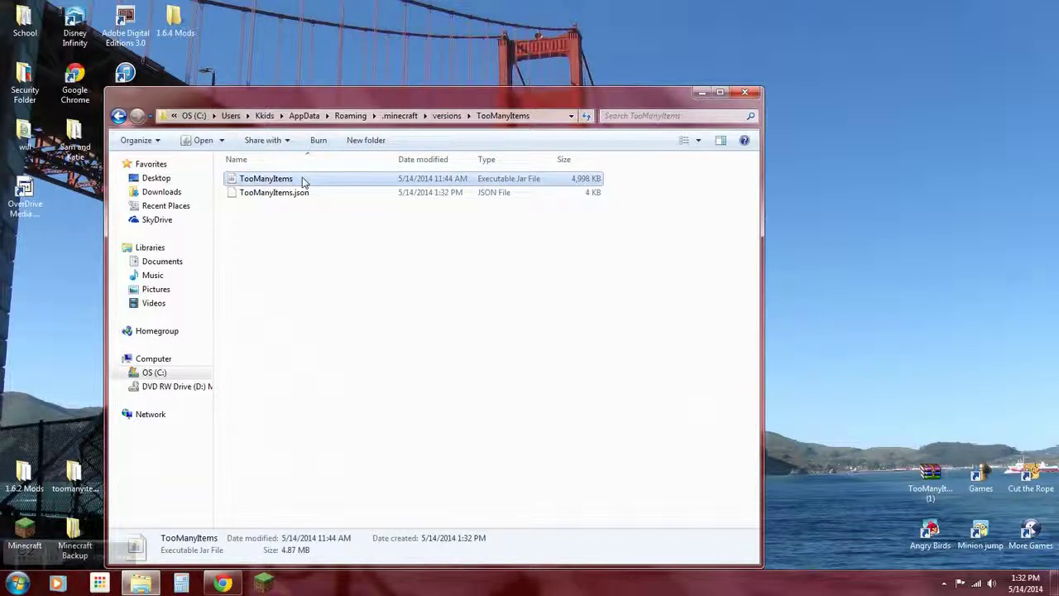
right_click(302, 183)
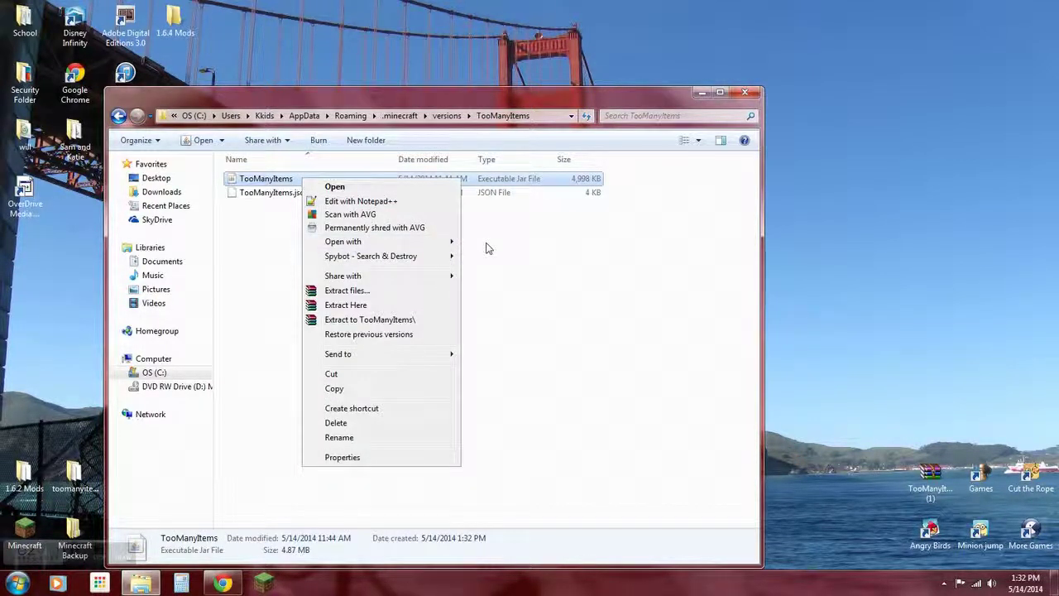
mouse_move(454, 241)
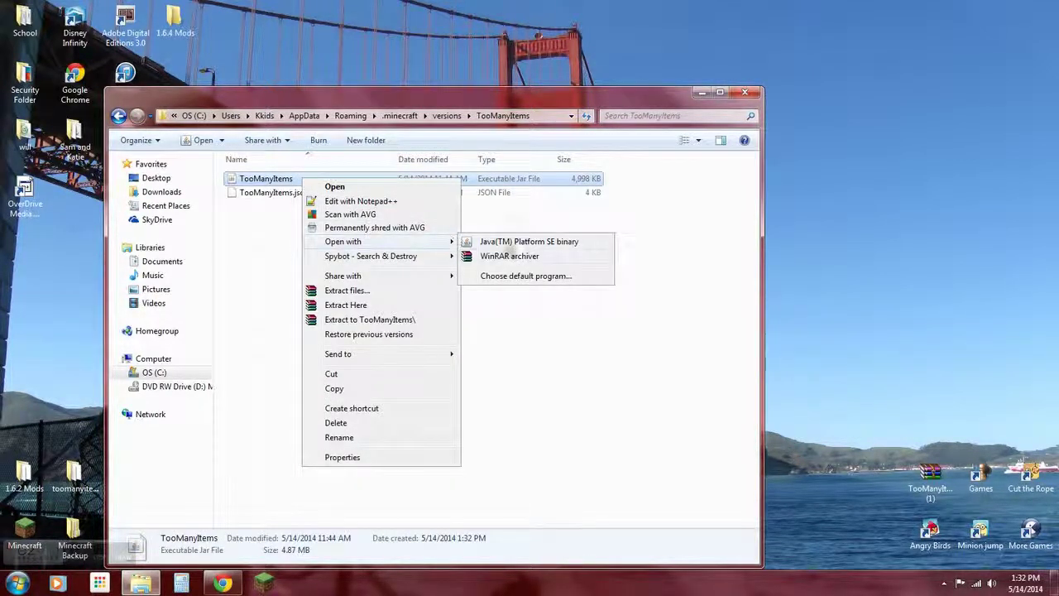
left_click(514, 254)
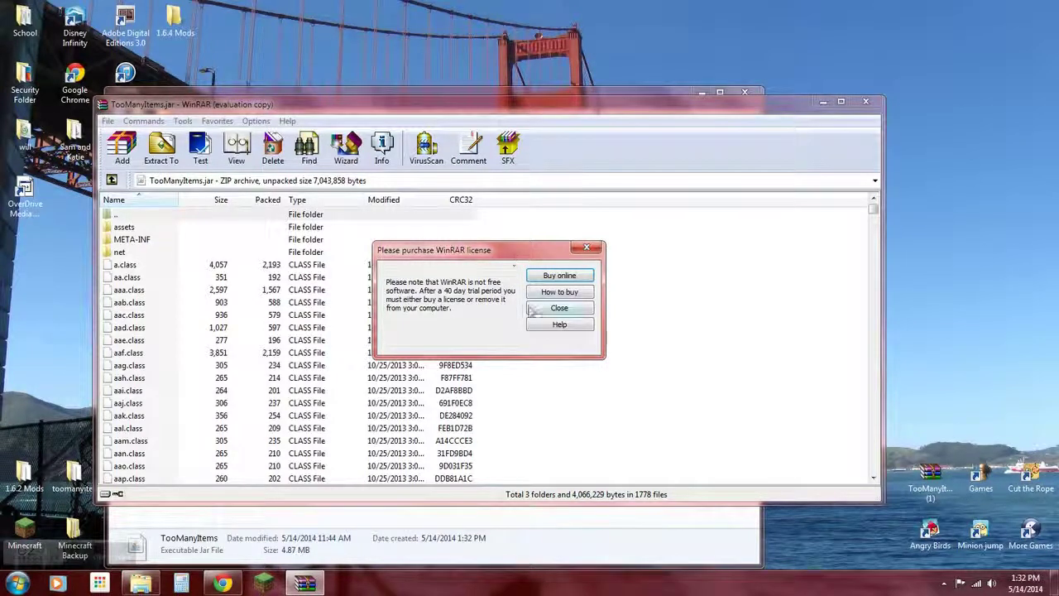
Step: Delete the META-INF folder from the TooManyItems jar
left_click(559, 308)
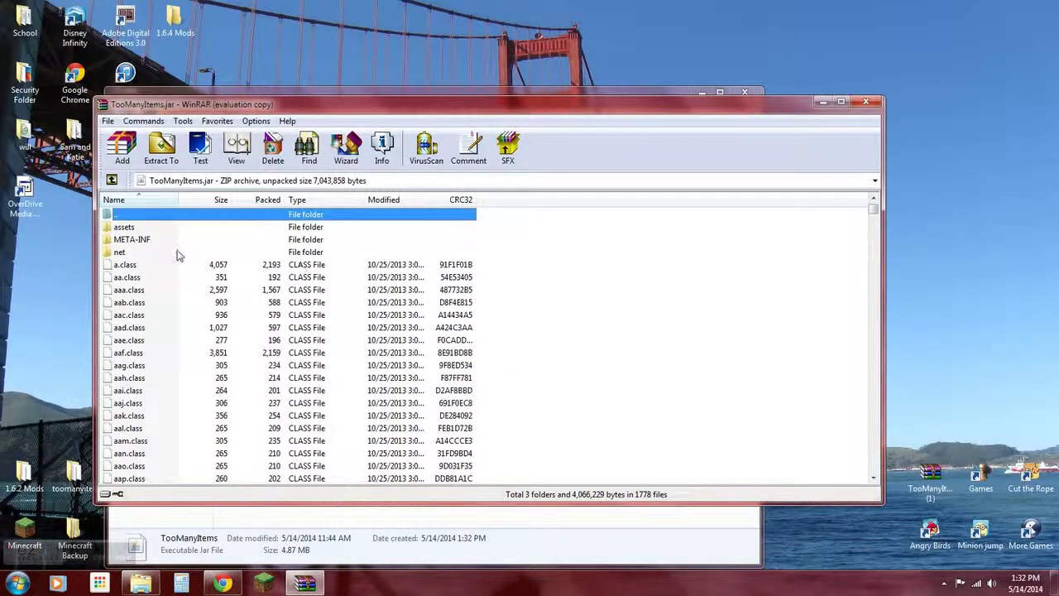
left_click(137, 240)
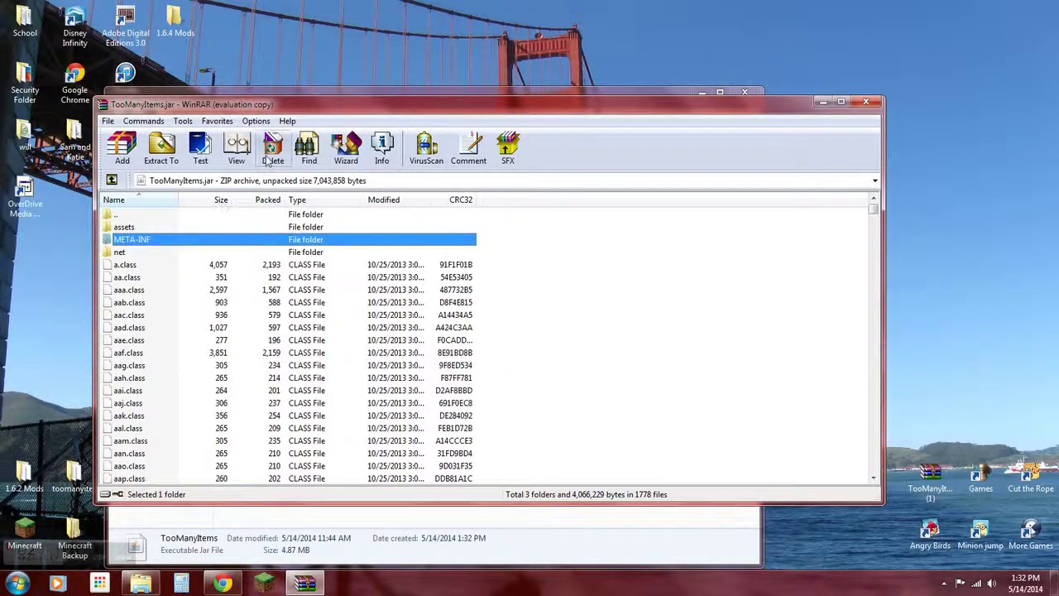
left_click(273, 149)
left_click(544, 335)
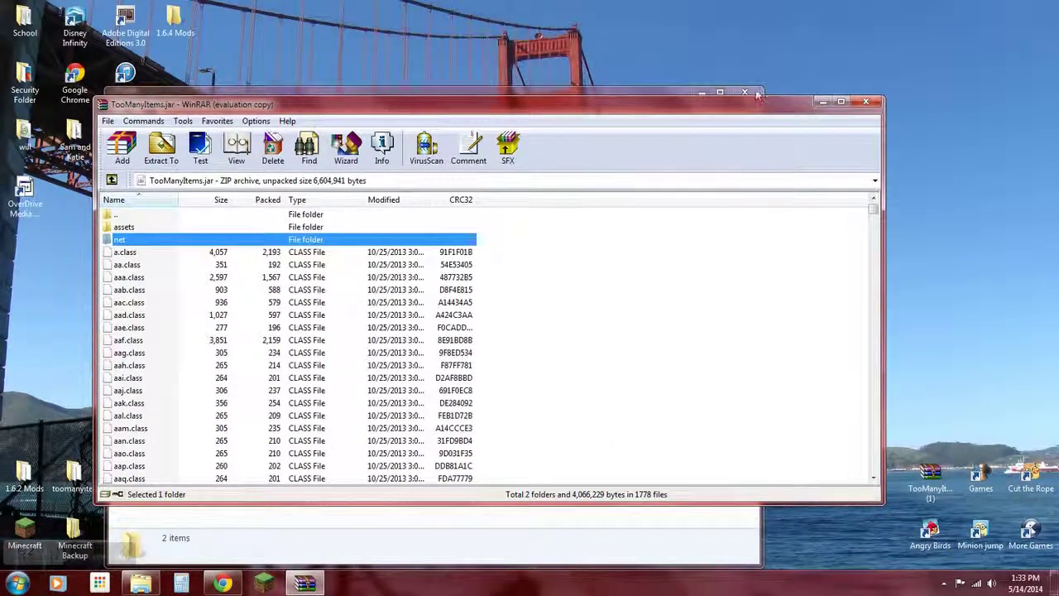
Step: Open the TooManyItems mod zip from the desktop in WinRAR beside the jar window
left_click_drag(715, 109, 373, 106)
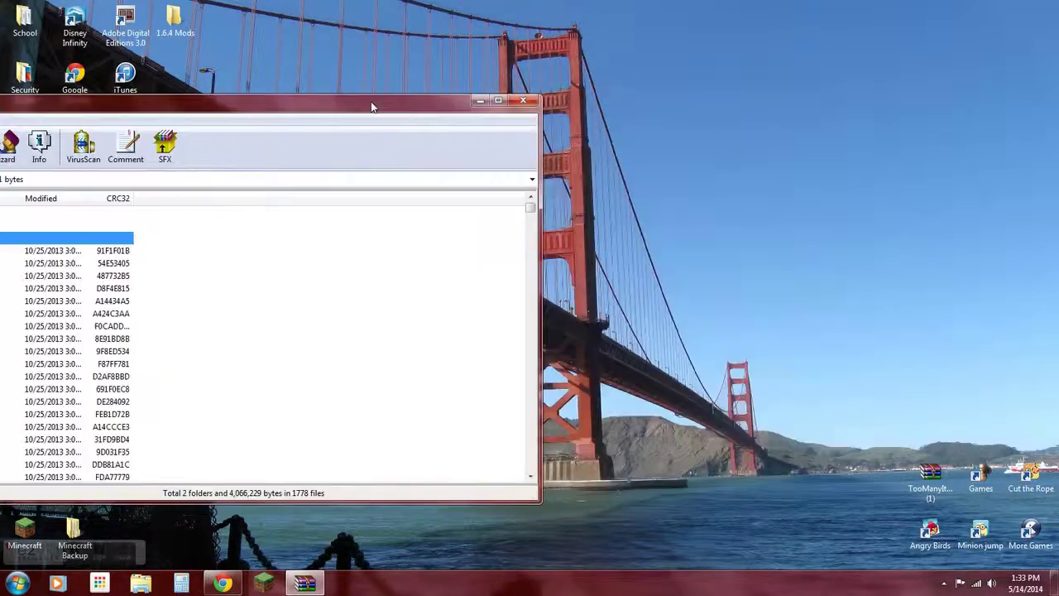
left_click(931, 484)
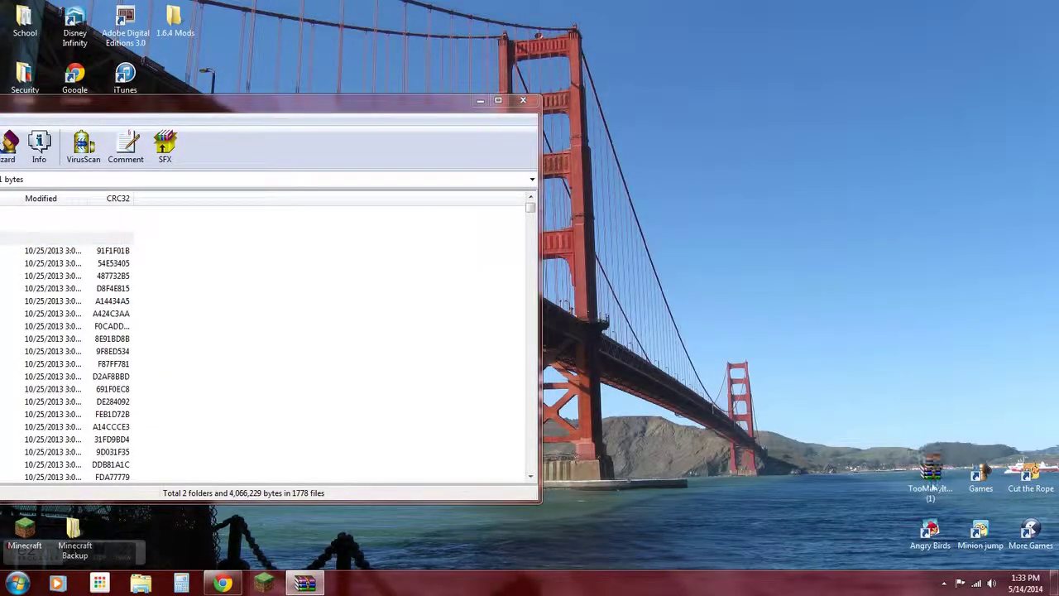
double_click(933, 488)
left_click_drag(459, 33, 888, 128)
left_click(487, 237)
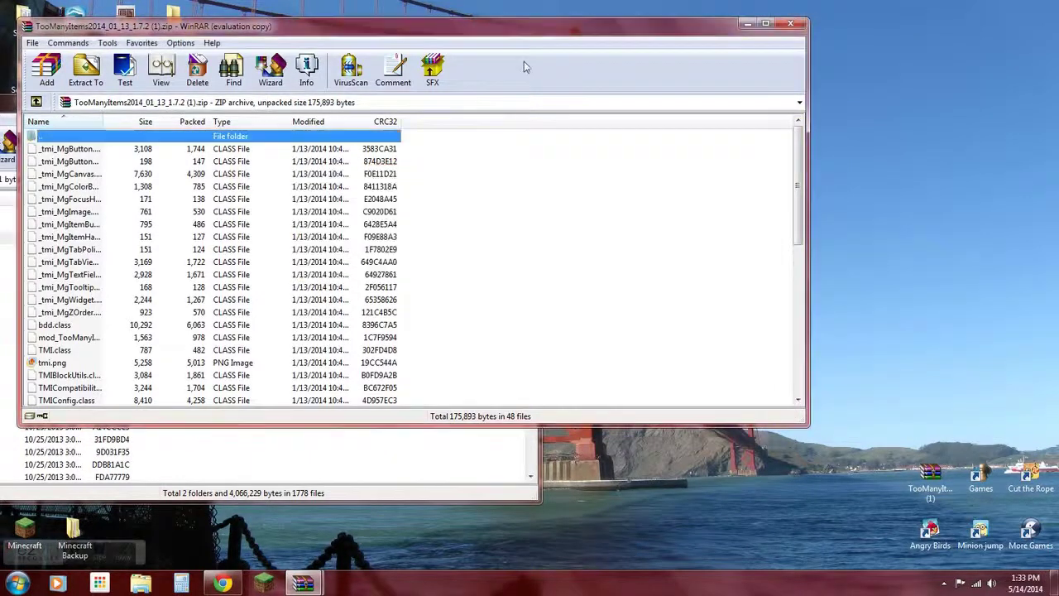
left_click_drag(534, 36, 925, 147)
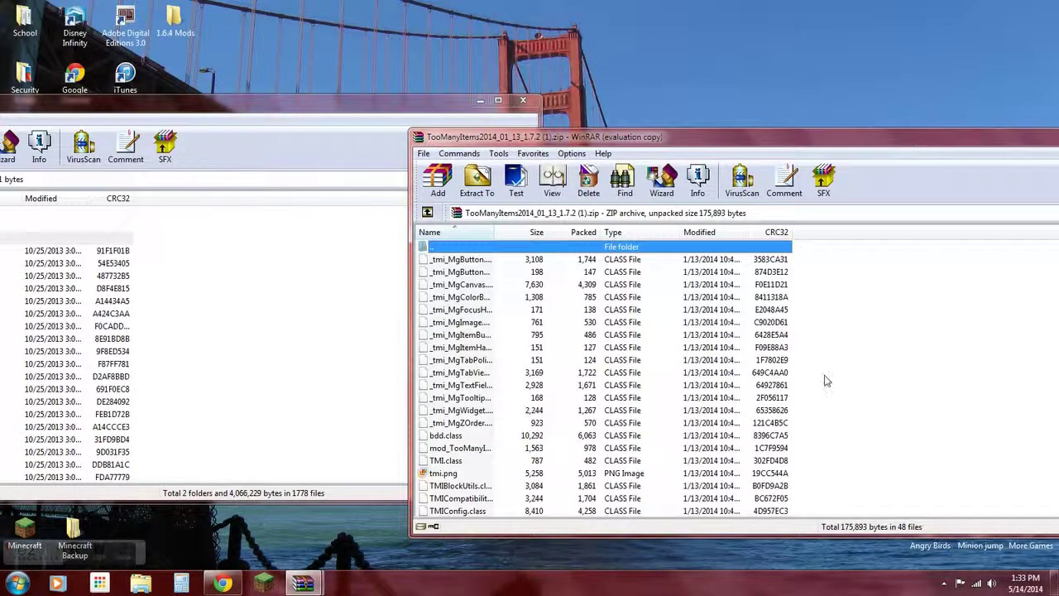
Step: Add all 48 mod files from the zip into the jar and close the jar window
left_click_drag(929, 269, 708, 549)
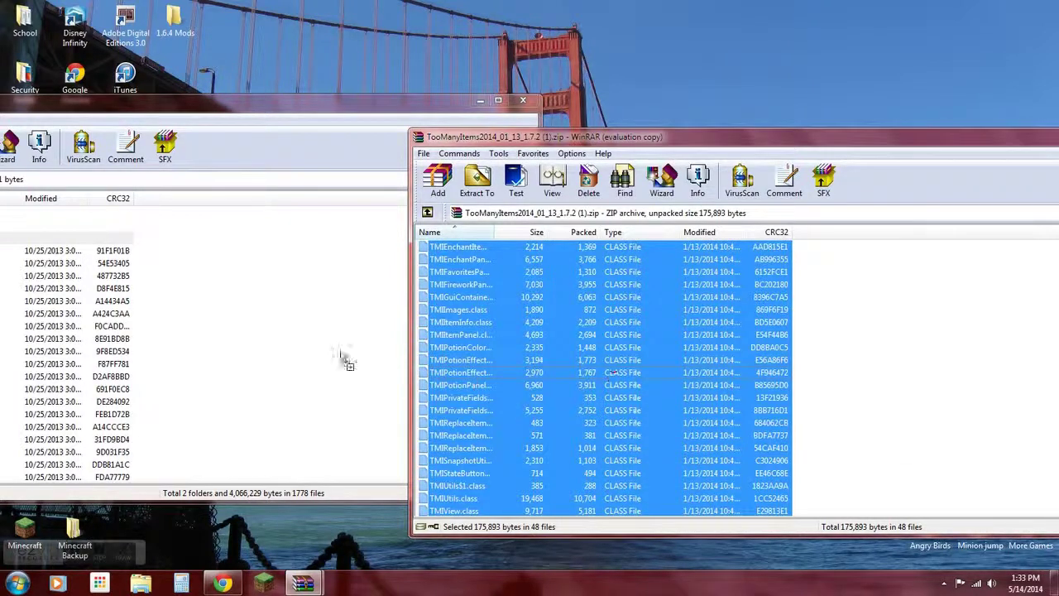
left_click_drag(286, 336, 287, 336)
left_click(163, 413)
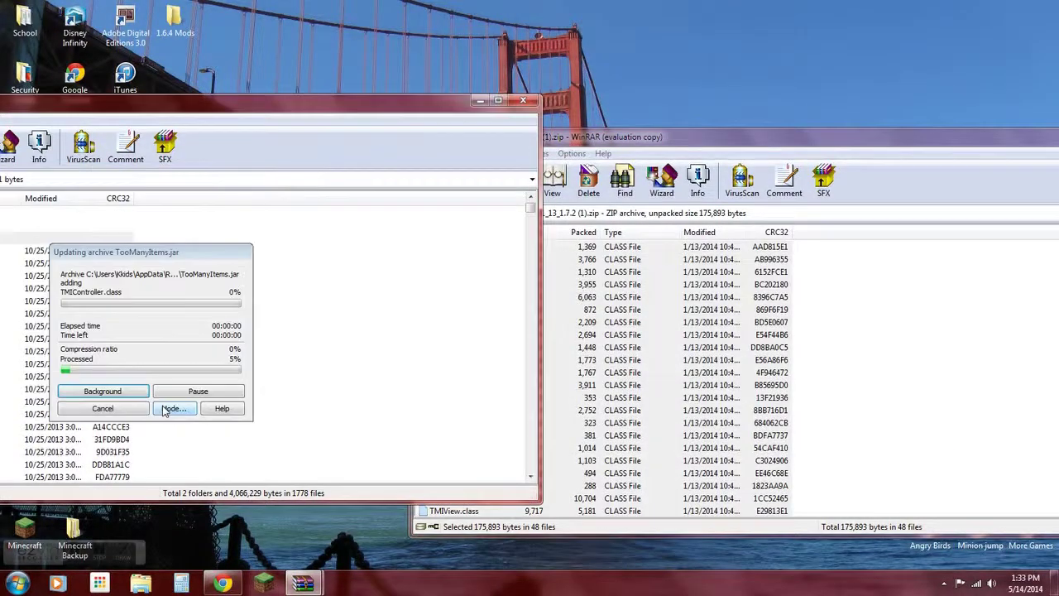
left_click(526, 100)
left_click_drag(998, 151, 740, 124)
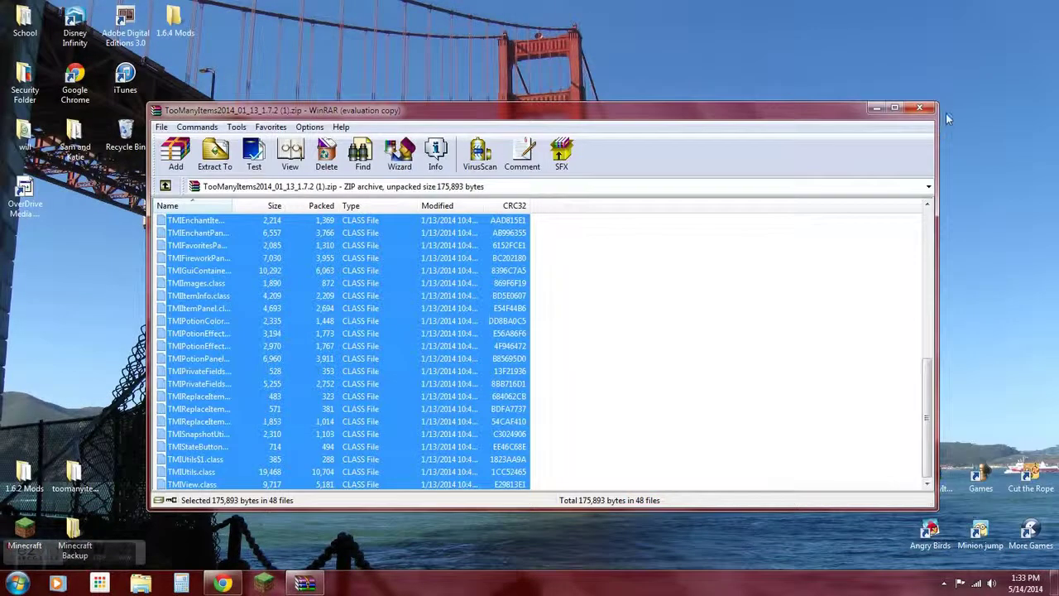
Step: Save a new launcher profile 'TooManyItems' using version 'release TooManyItems'
left_click(924, 108)
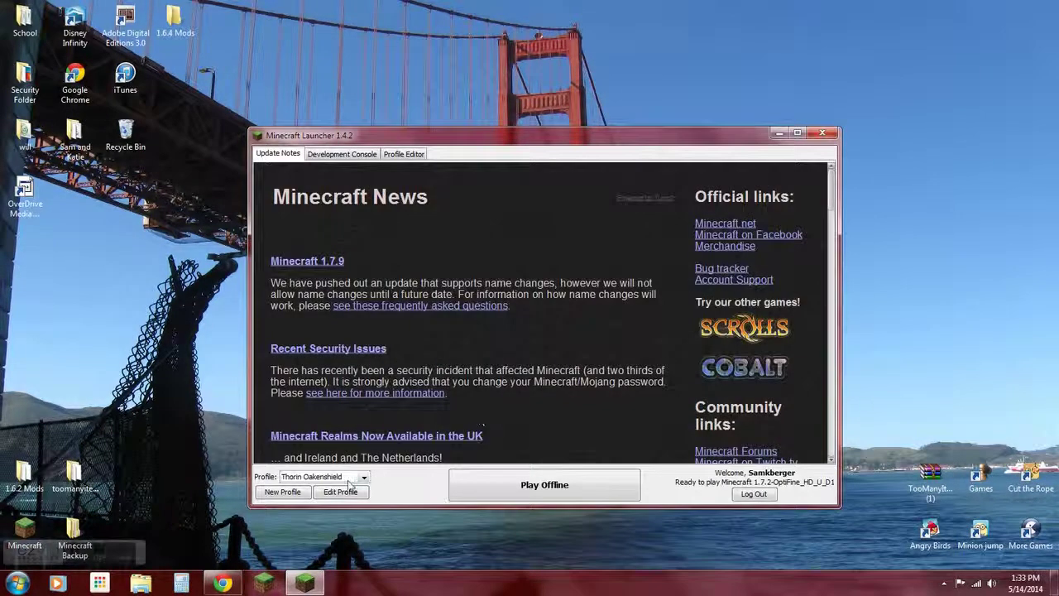
left_click(293, 491)
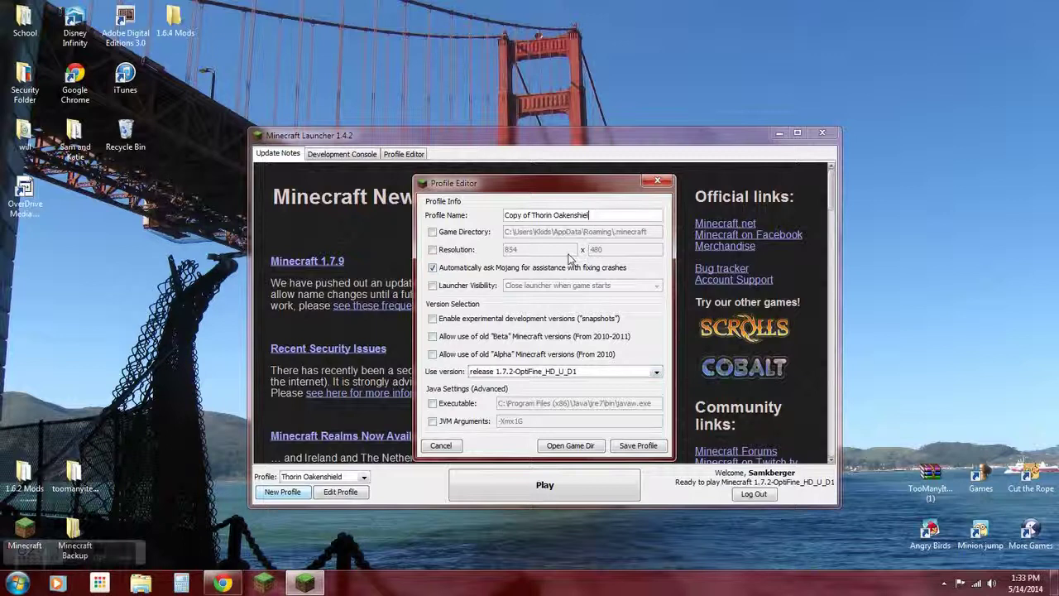
key("BackSpace")
key("BackSpace")
key("BackSpace")
key("BackSpace")
key("BackSpace")
key("BackSpace")
key("BackSpace")
key("BackSpace")
key("BackSpace")
key("BackSpace")
key("BackSpace")
key("BackSpace")
key("BackSpace")
key("BackSpace")
key("BackSpace")
key("BackSpace")
key("BackSpace")
key("BackSpace")
key("BackSpace")
key("BackSpace")
type("TooMa")
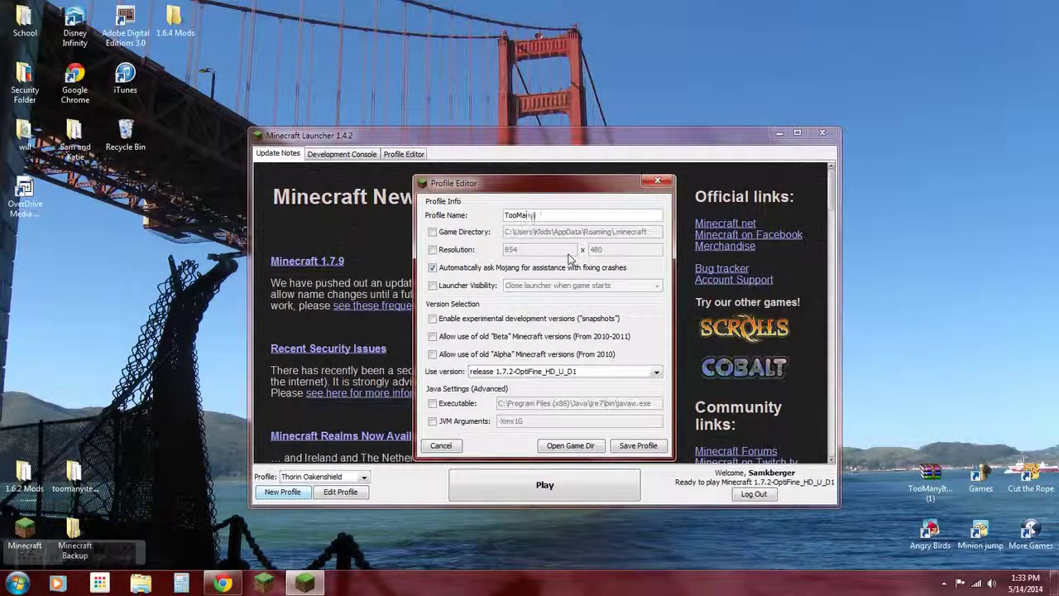
type("nyItems")
left_click(537, 373)
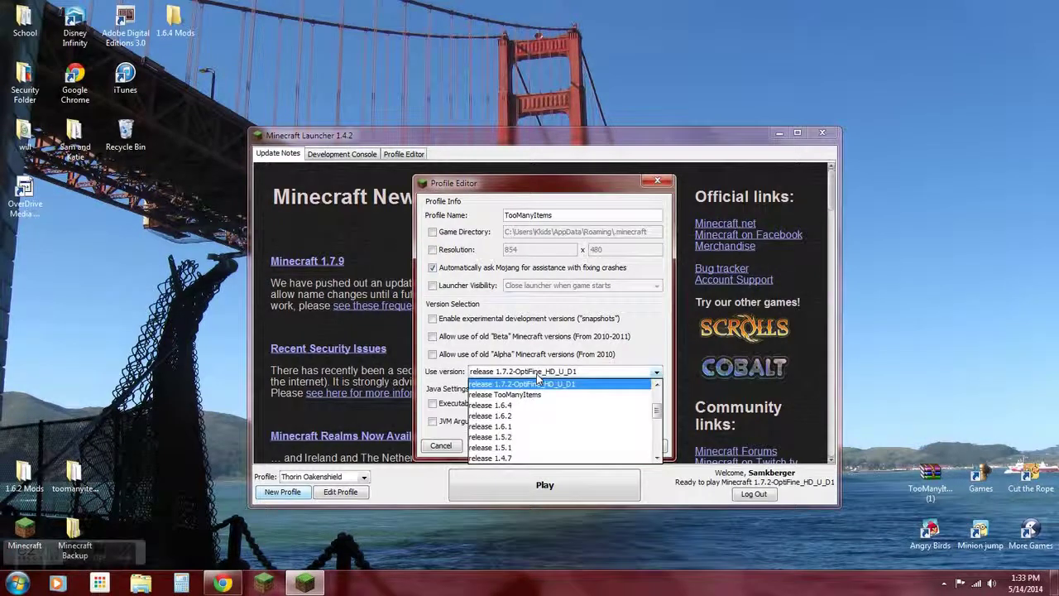
scroll(538, 414, "up", 1)
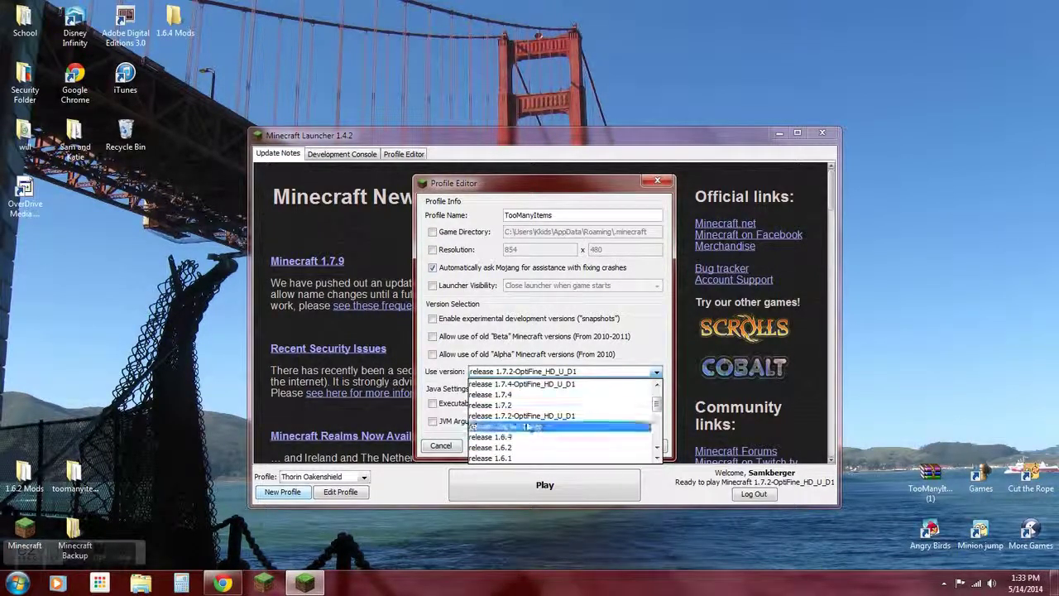
left_click(527, 427)
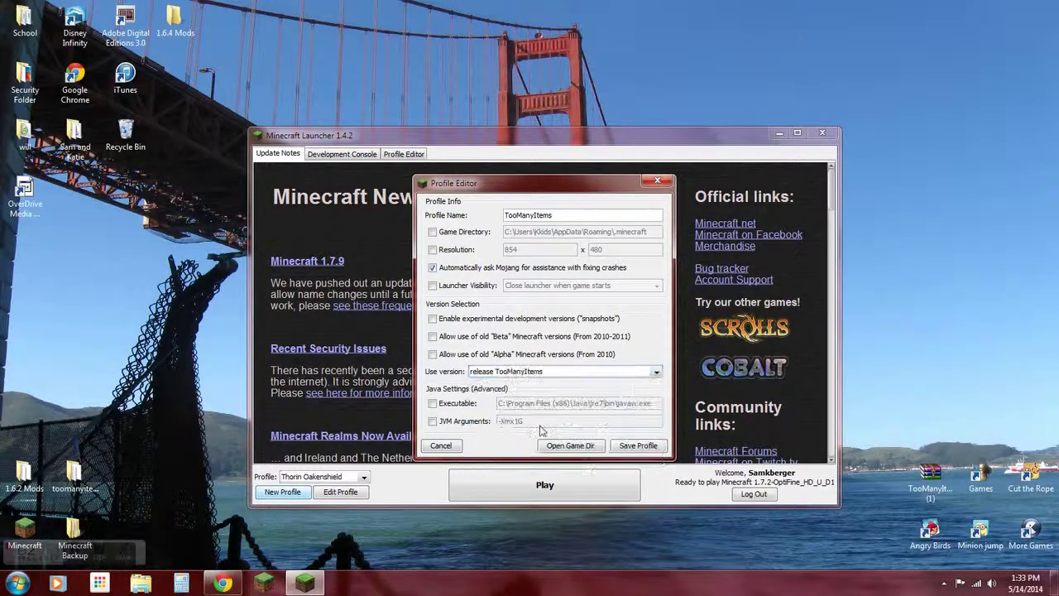
left_click(629, 451)
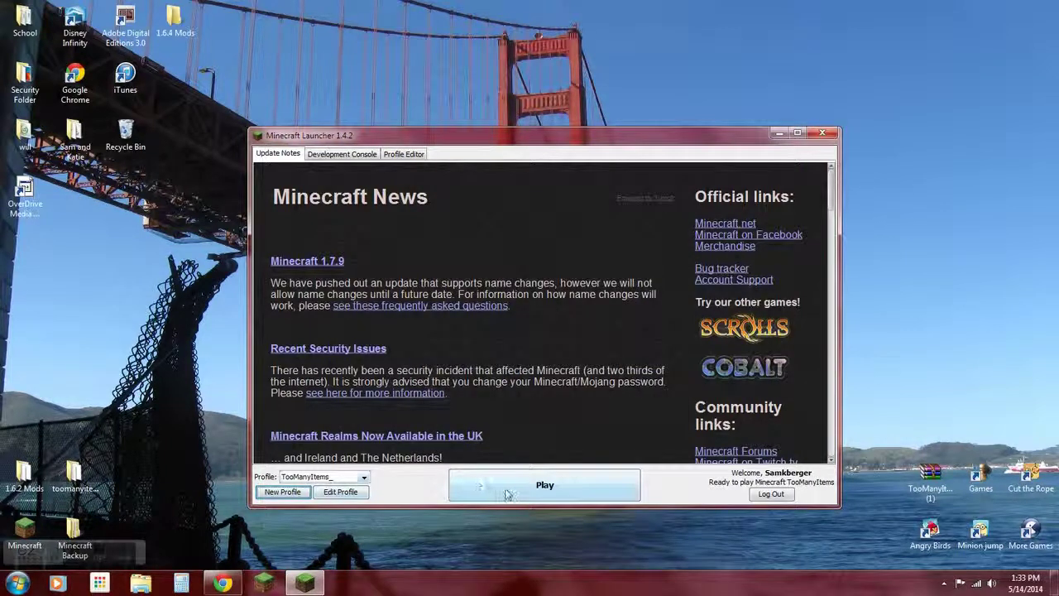
Step: Launch Minecraft 1.7.2 from the TooManyItems profile and maximize the game window
left_click(508, 494)
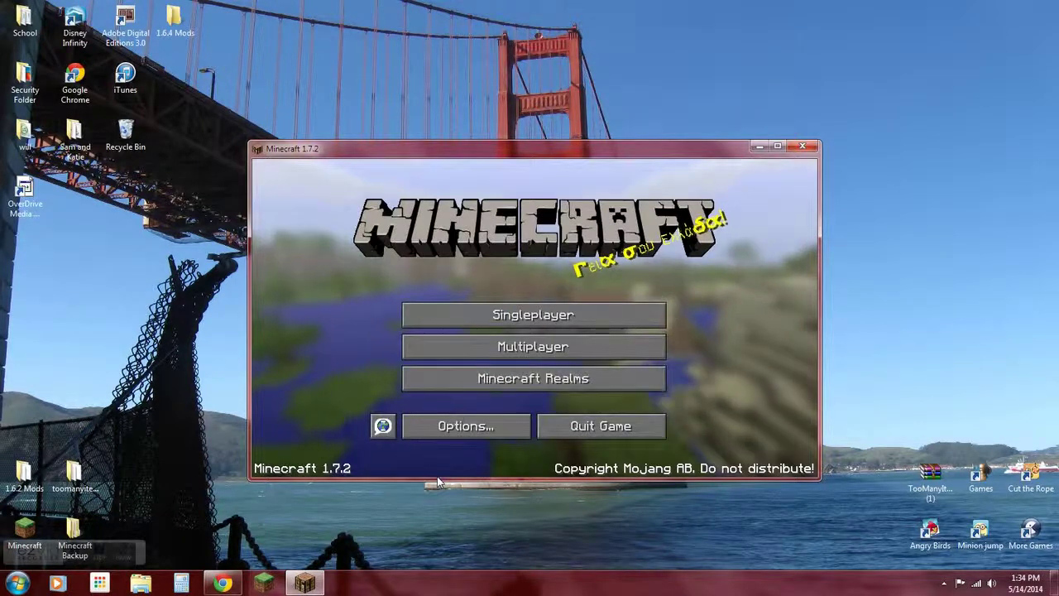
left_click(777, 146)
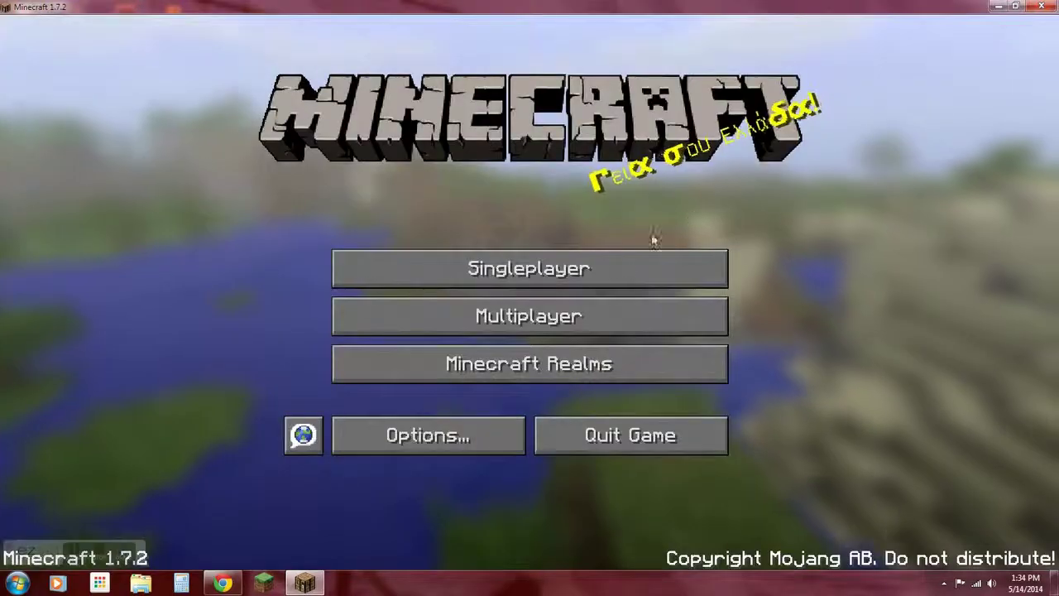
Step: Enter a singleplayer world, open the inventory to confirm the TMI item panel, then hide it
left_click(619, 263)
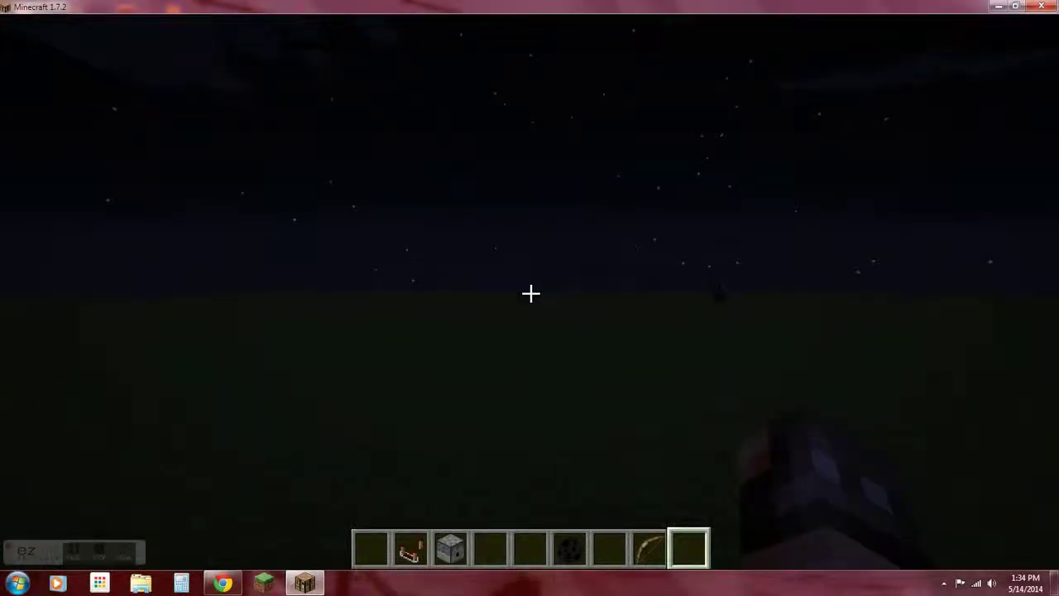
key("e")
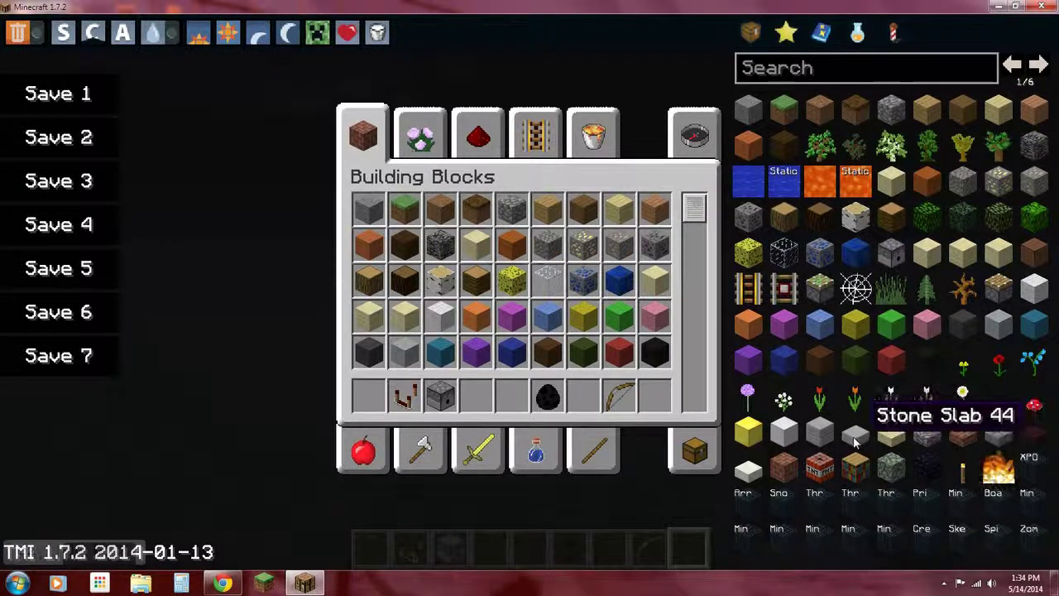
key("o")
key("o")
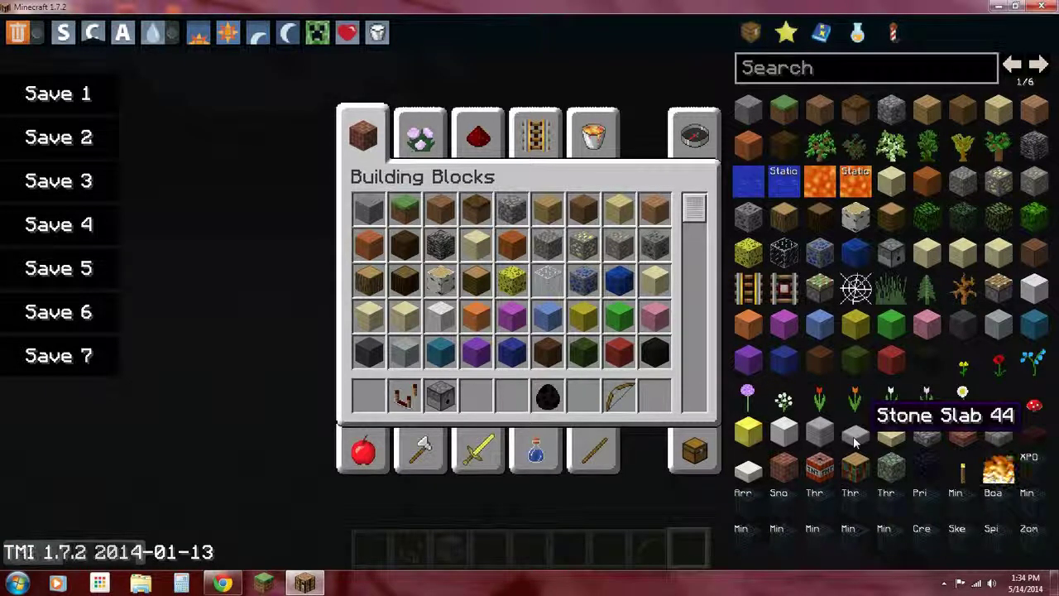
key("o")
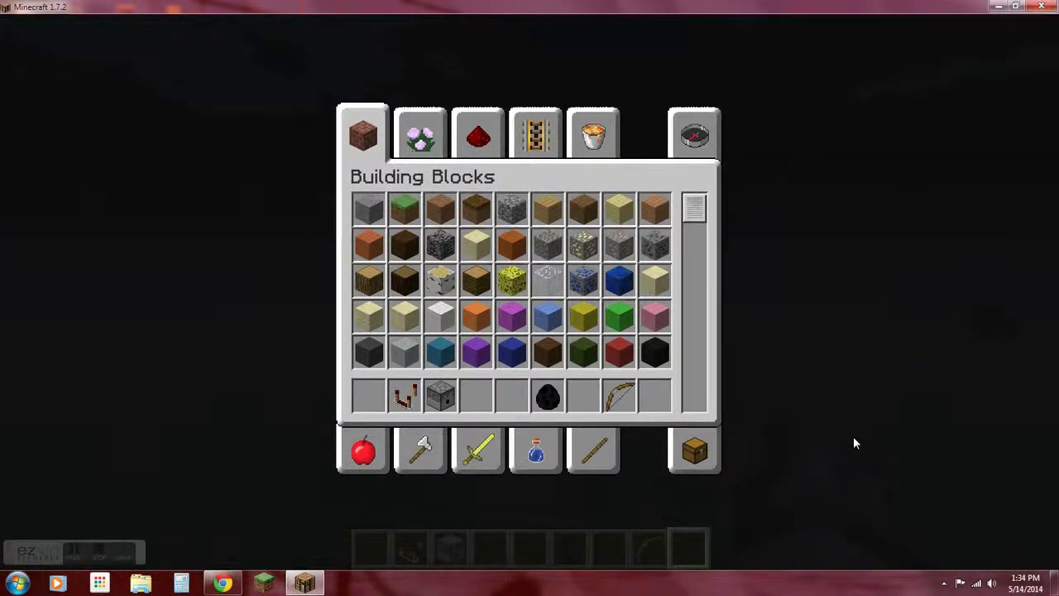